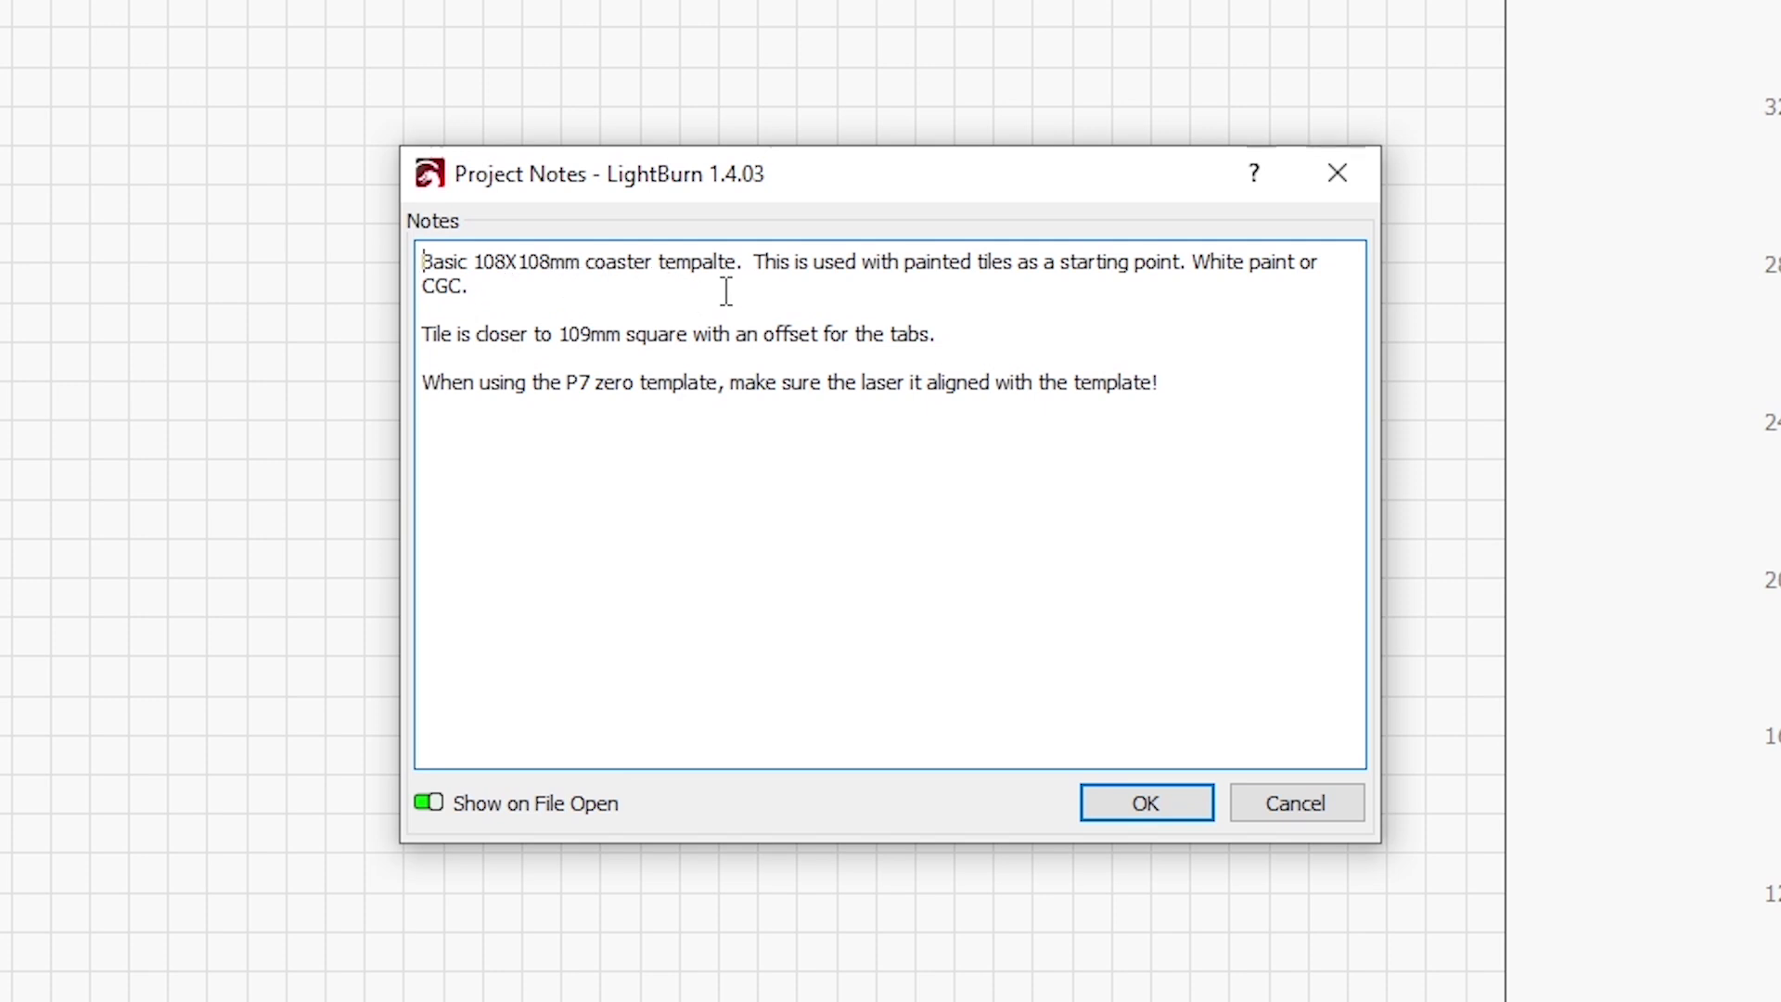
Change the project notes size from 108X108mm to 109X109mm and confirm the notes.
left_click(498, 261)
type("9")
key("Delete")
key("Right")
key("Right")
key("Right")
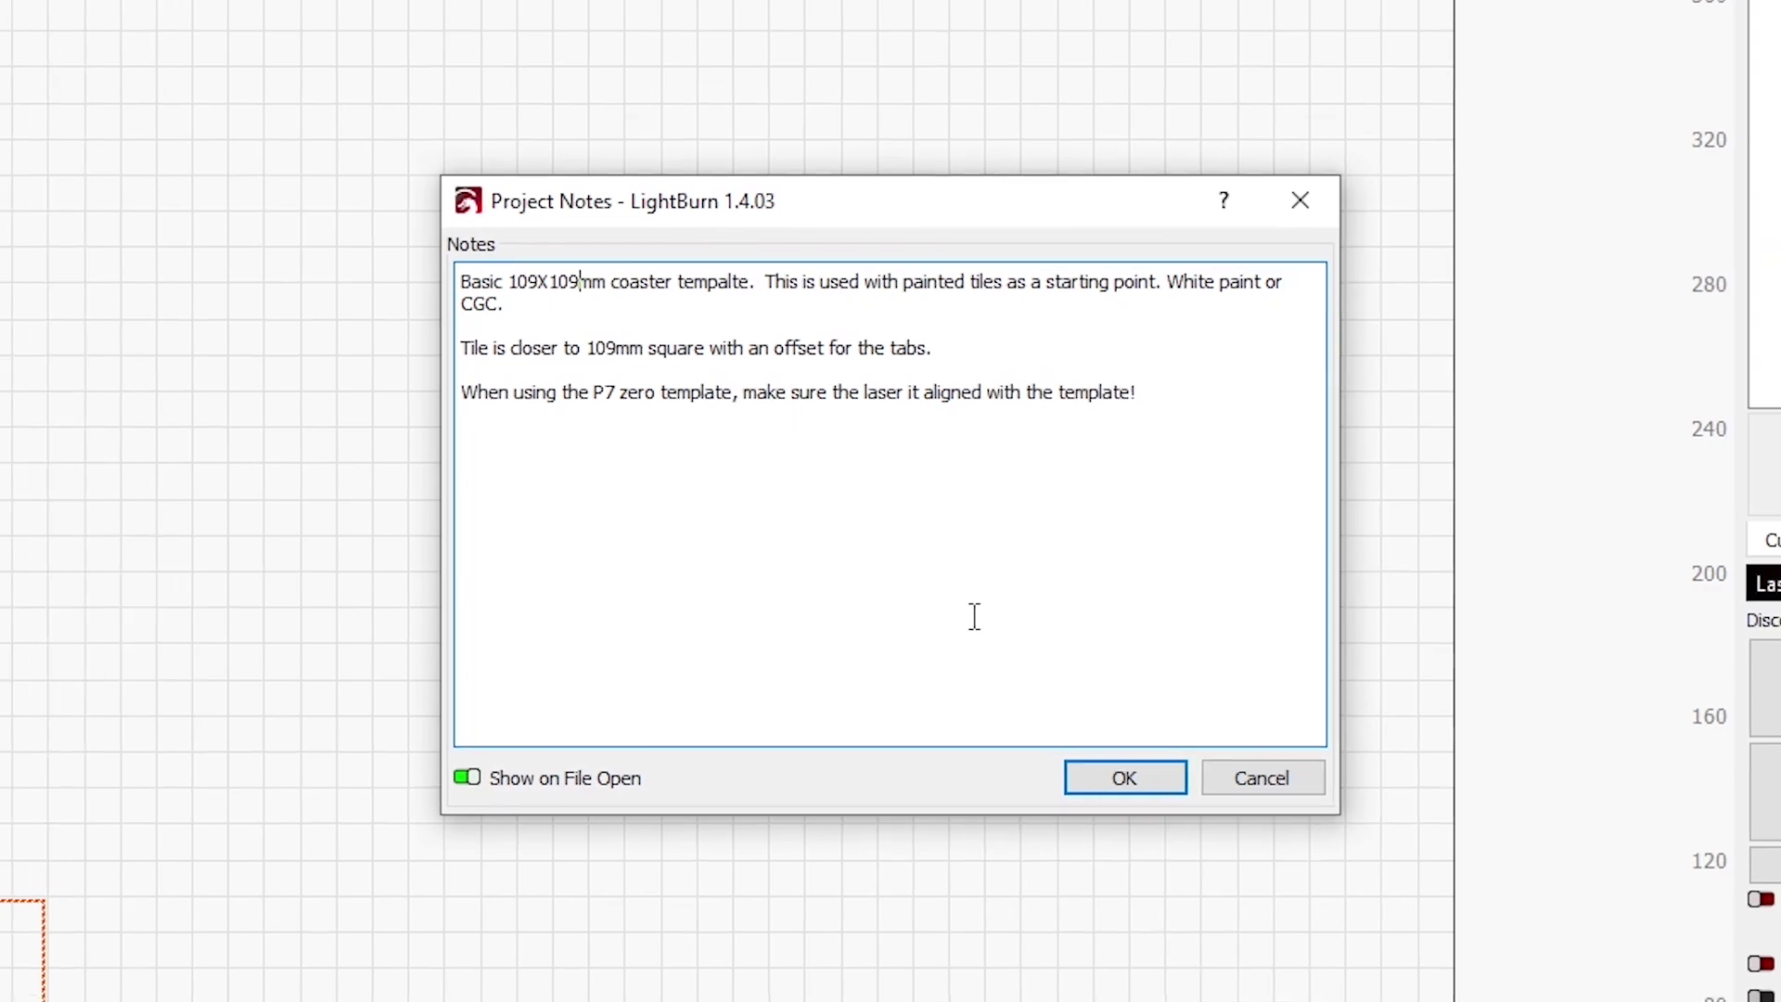
left_click(1039, 658)
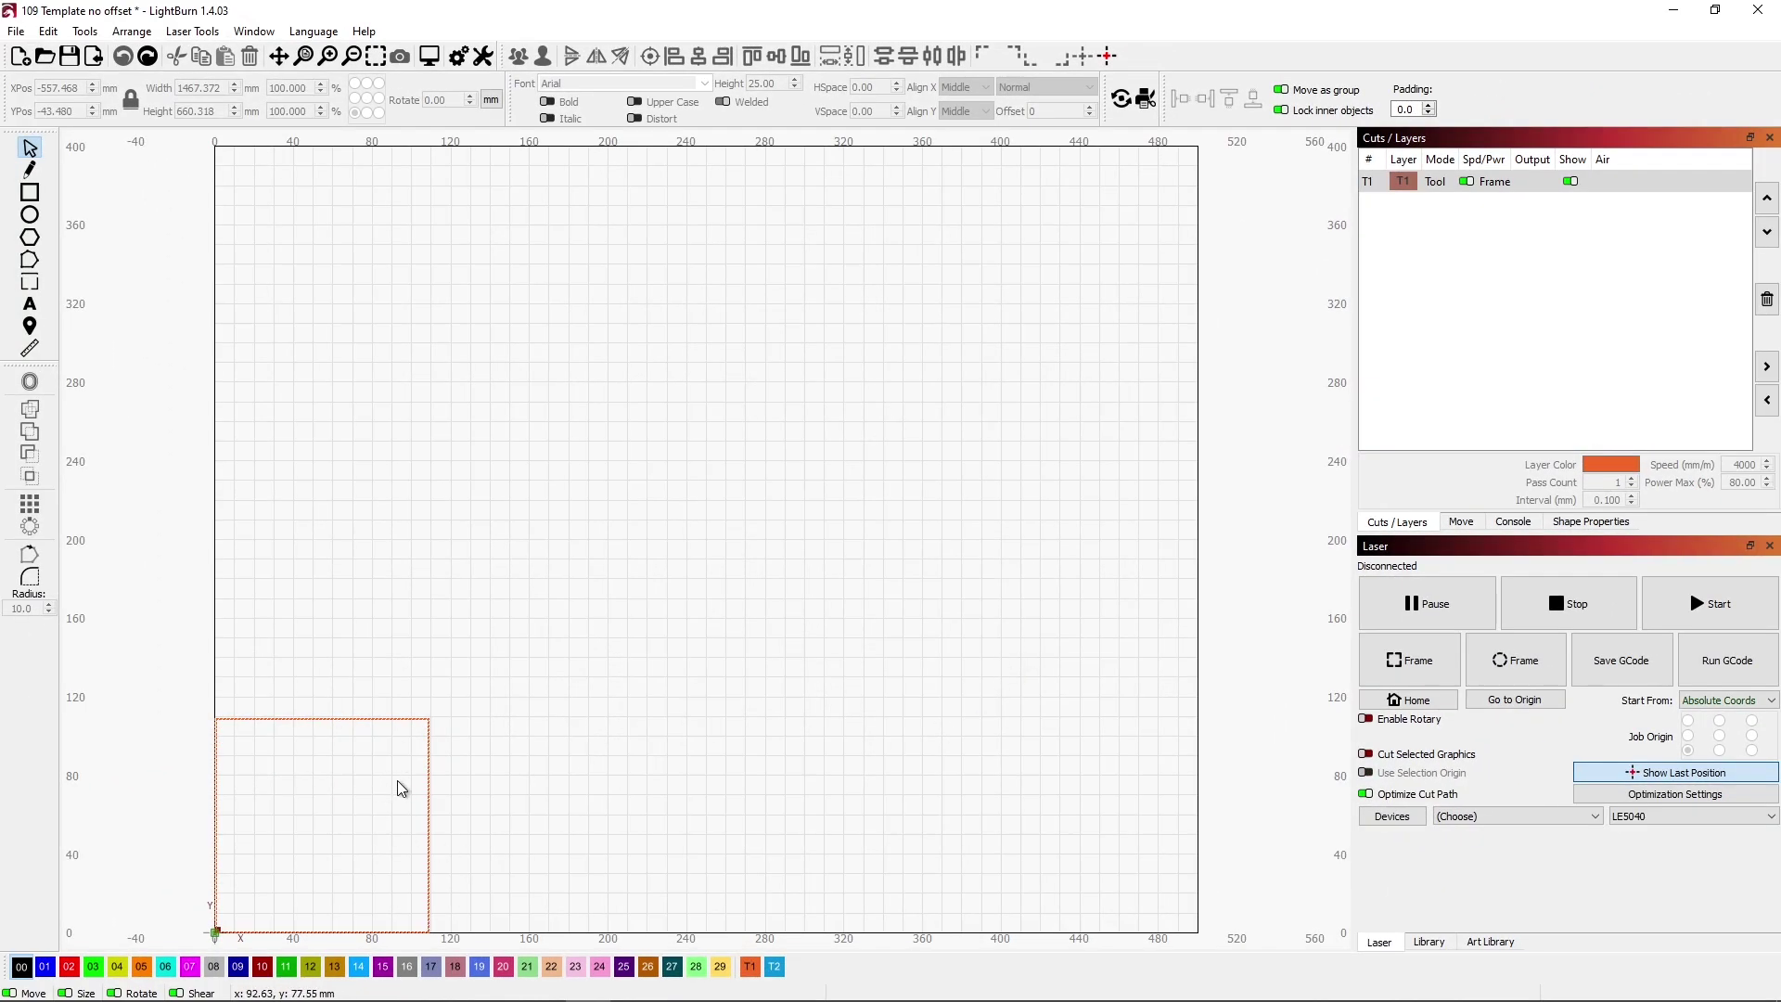
Compare the 109 mm outer frame with the 107.75 mm inner rectangle, then start a new project.
left_click(375, 58)
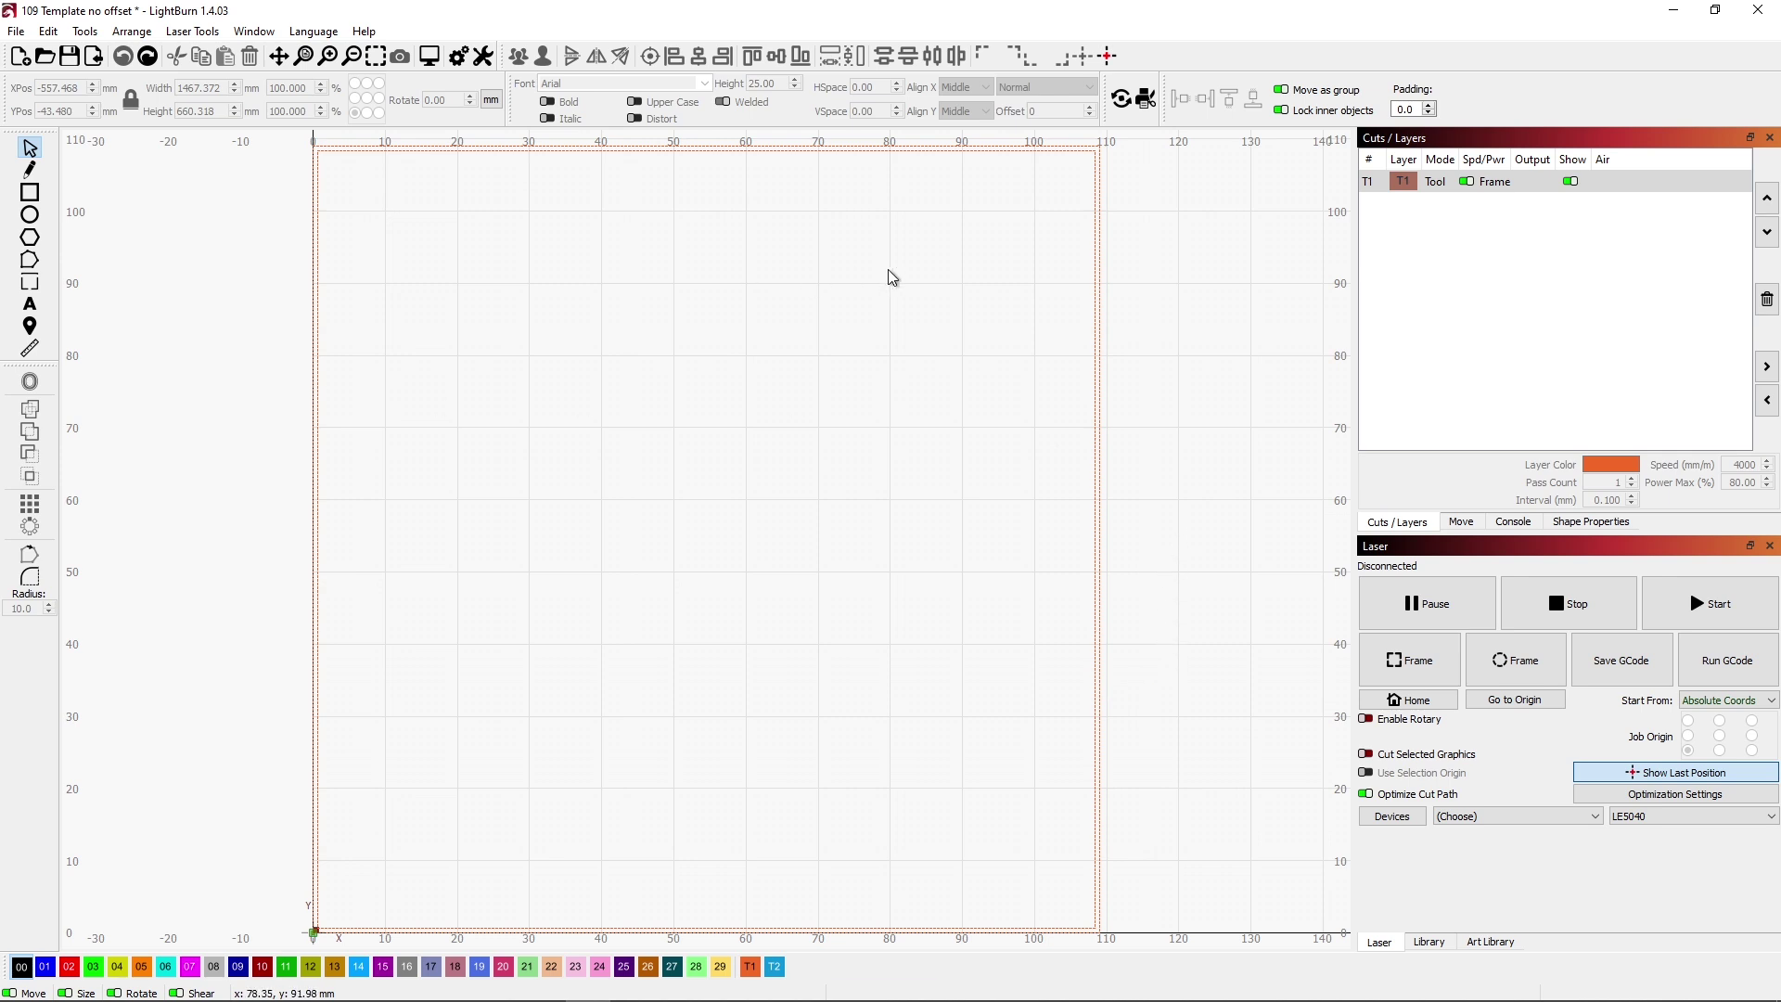
left_click(1102, 257)
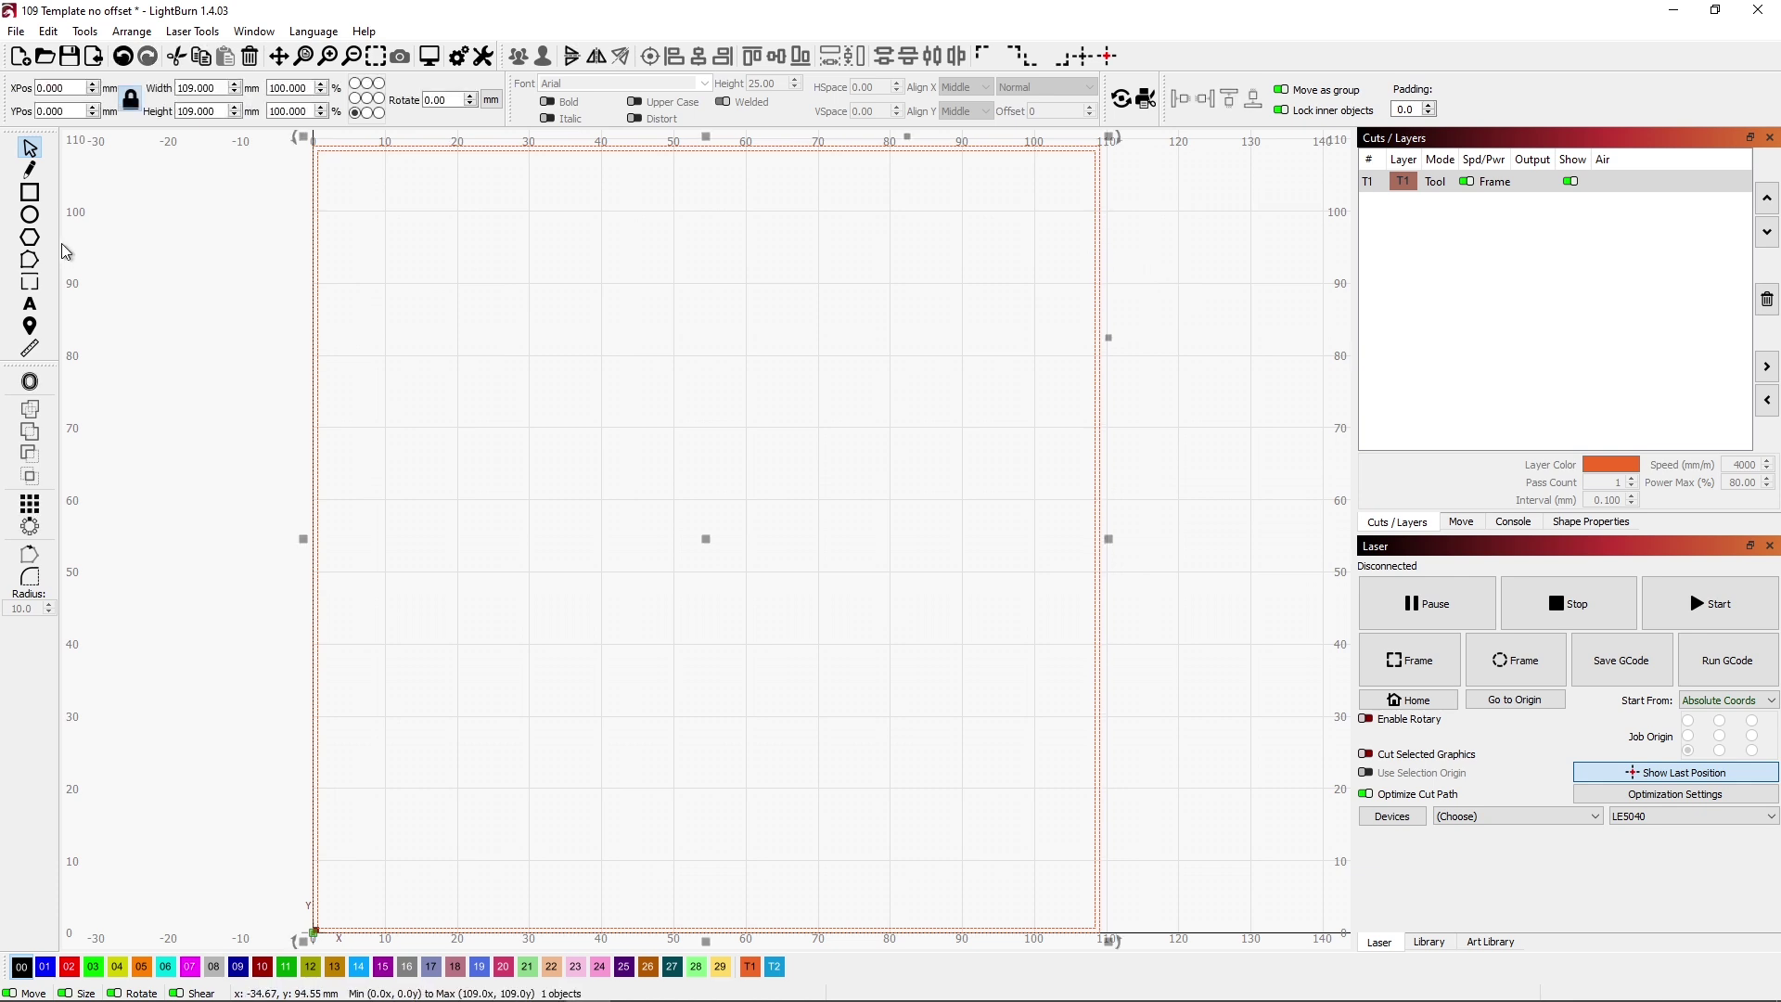
left_click(664, 345)
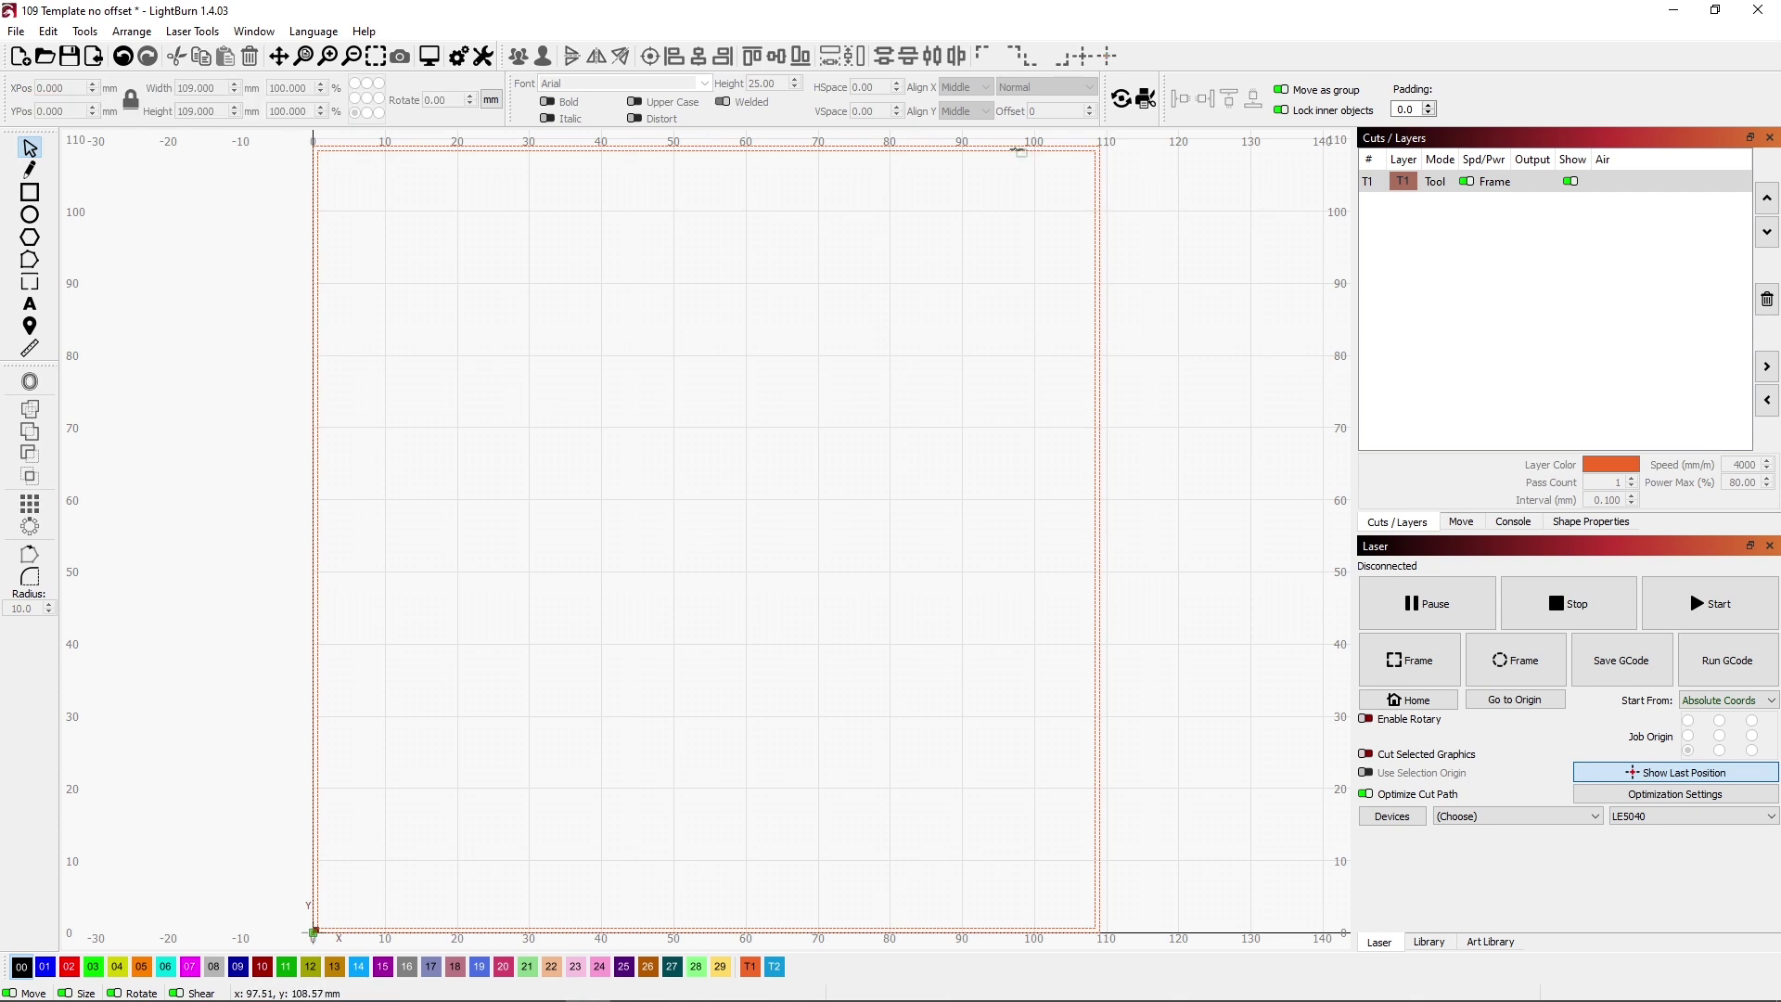
left_click(1020, 150)
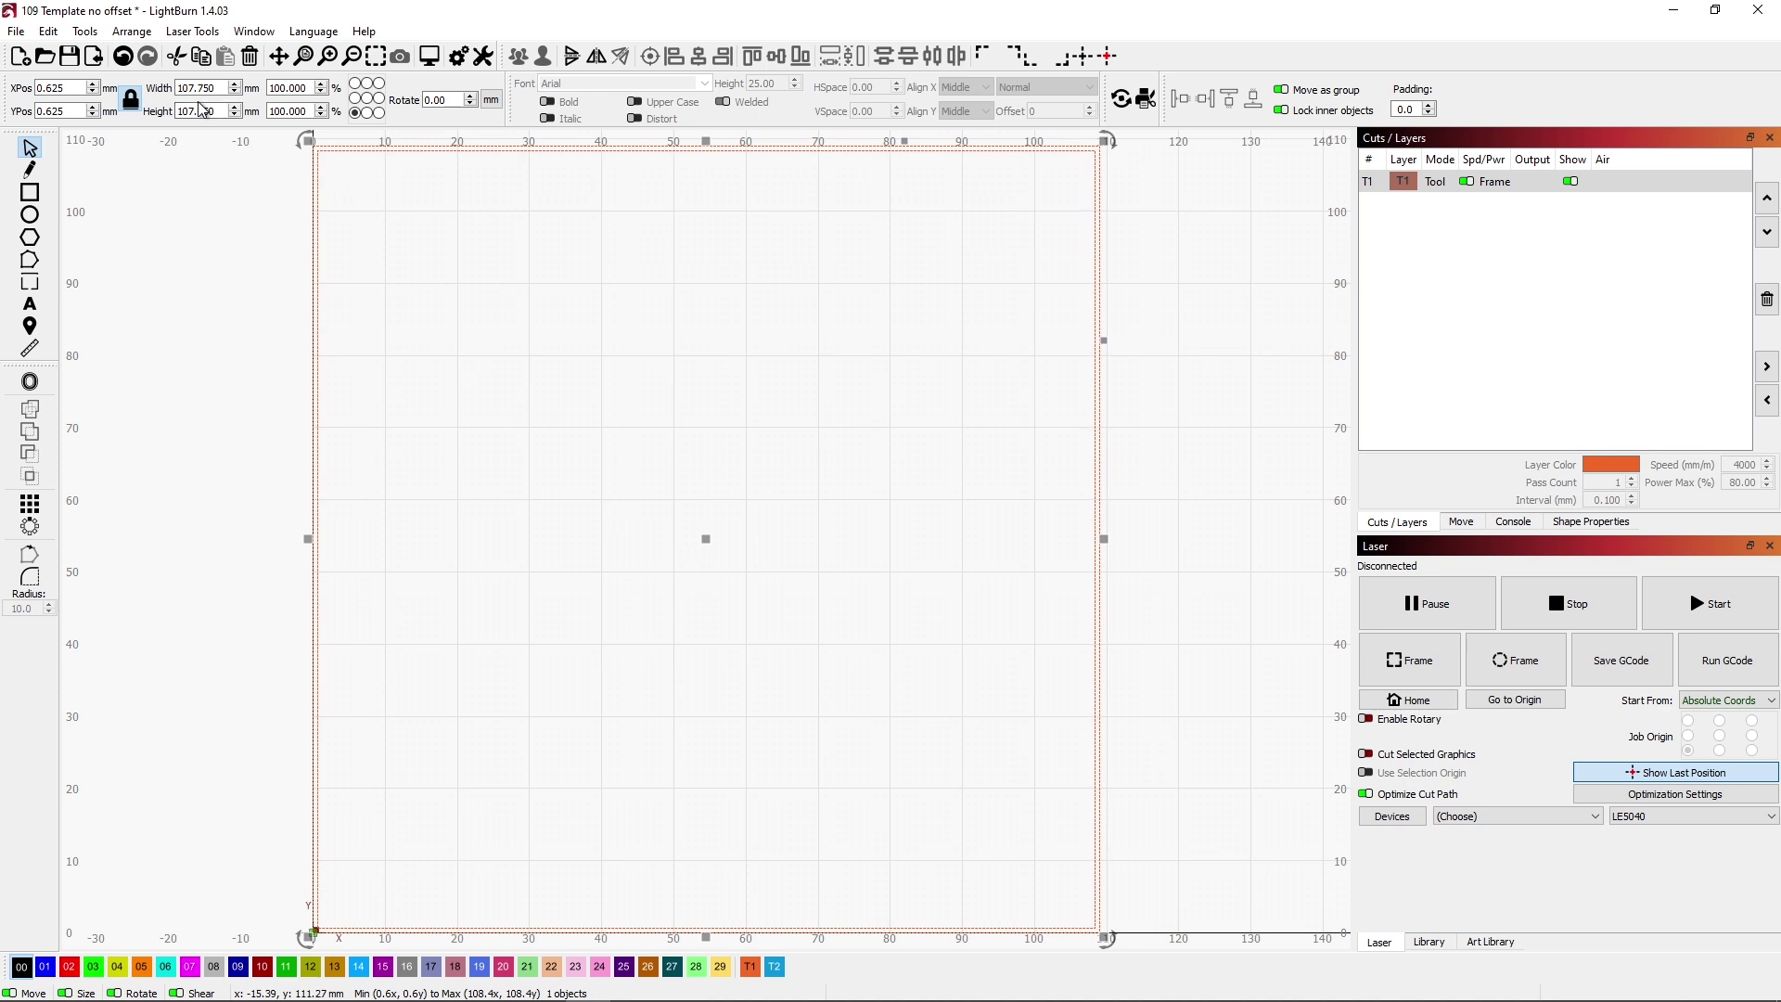
left_click(1233, 364)
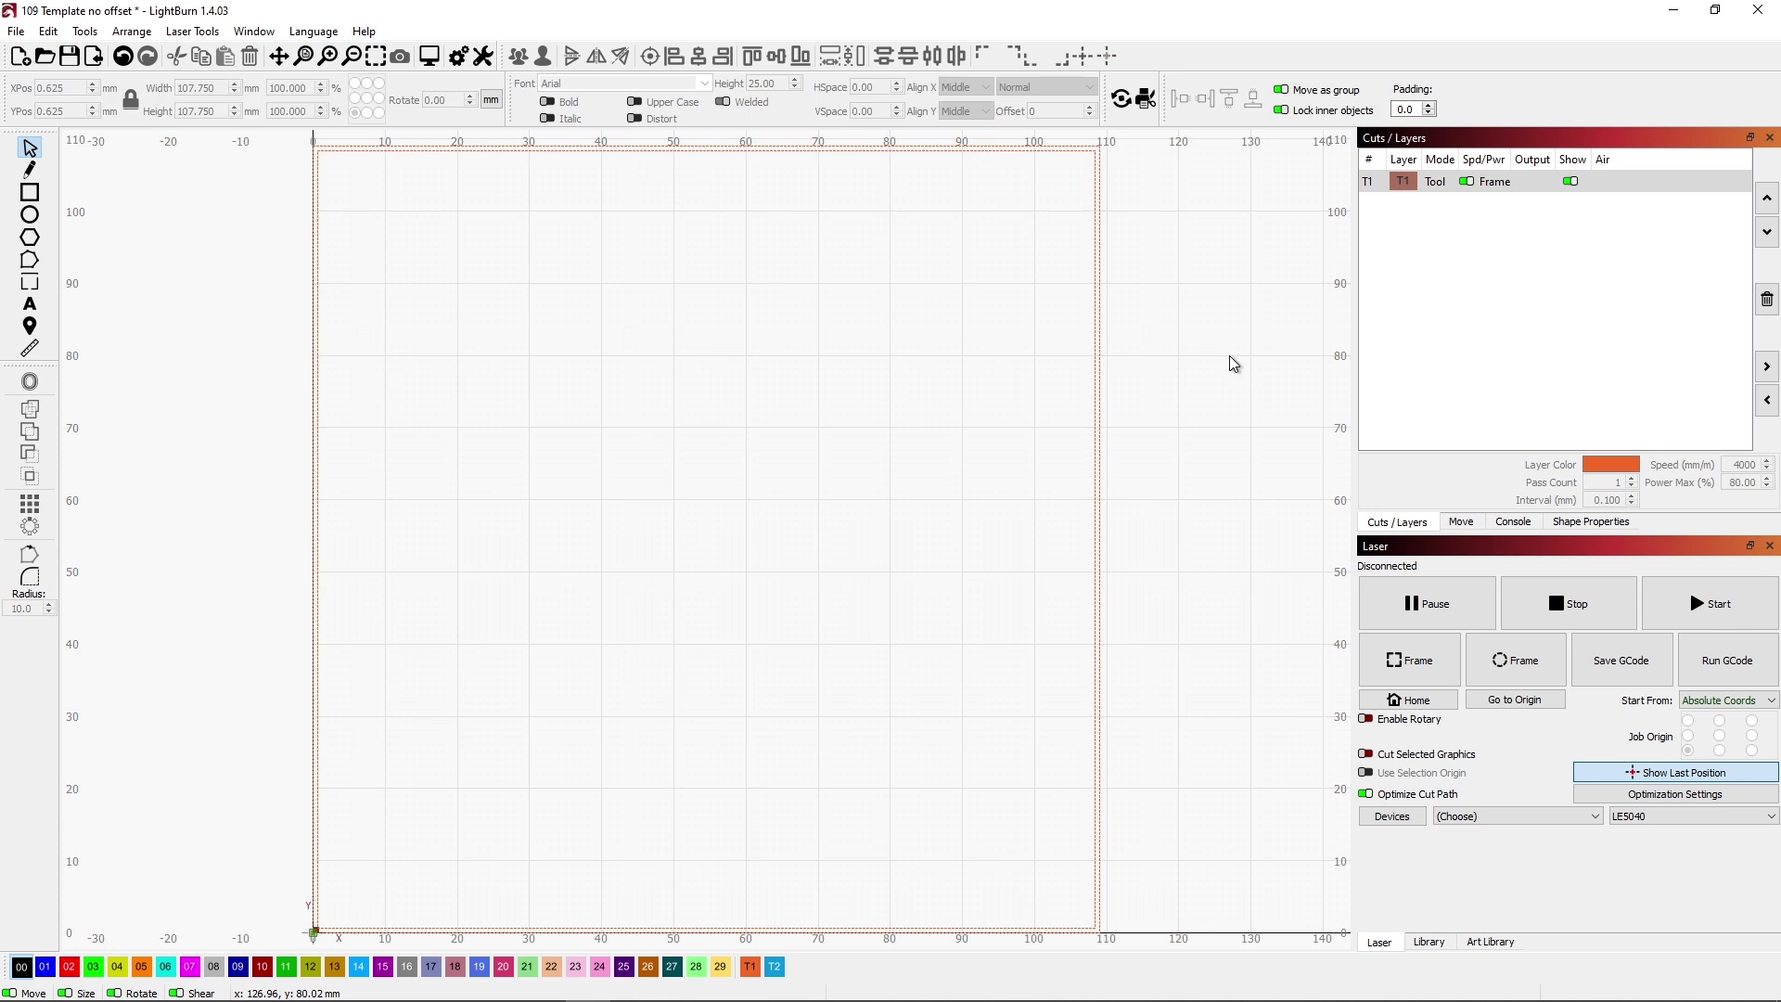
left_click(1099, 175)
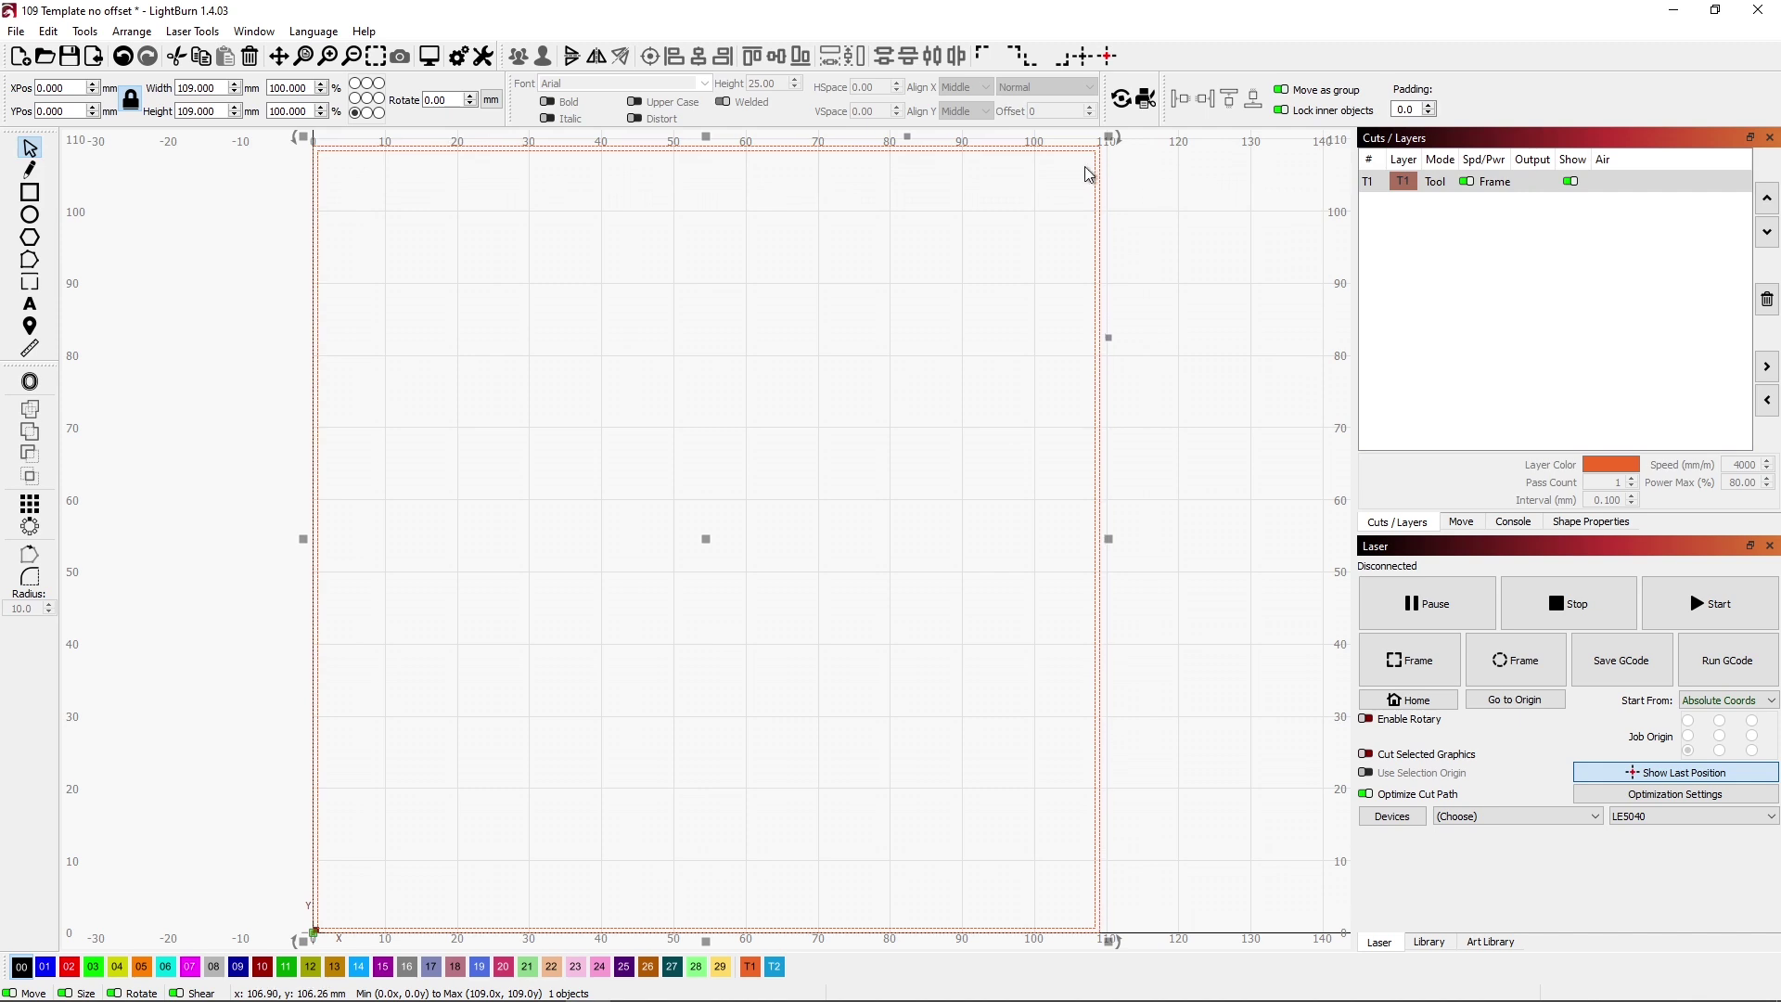
left_click(1095, 169)
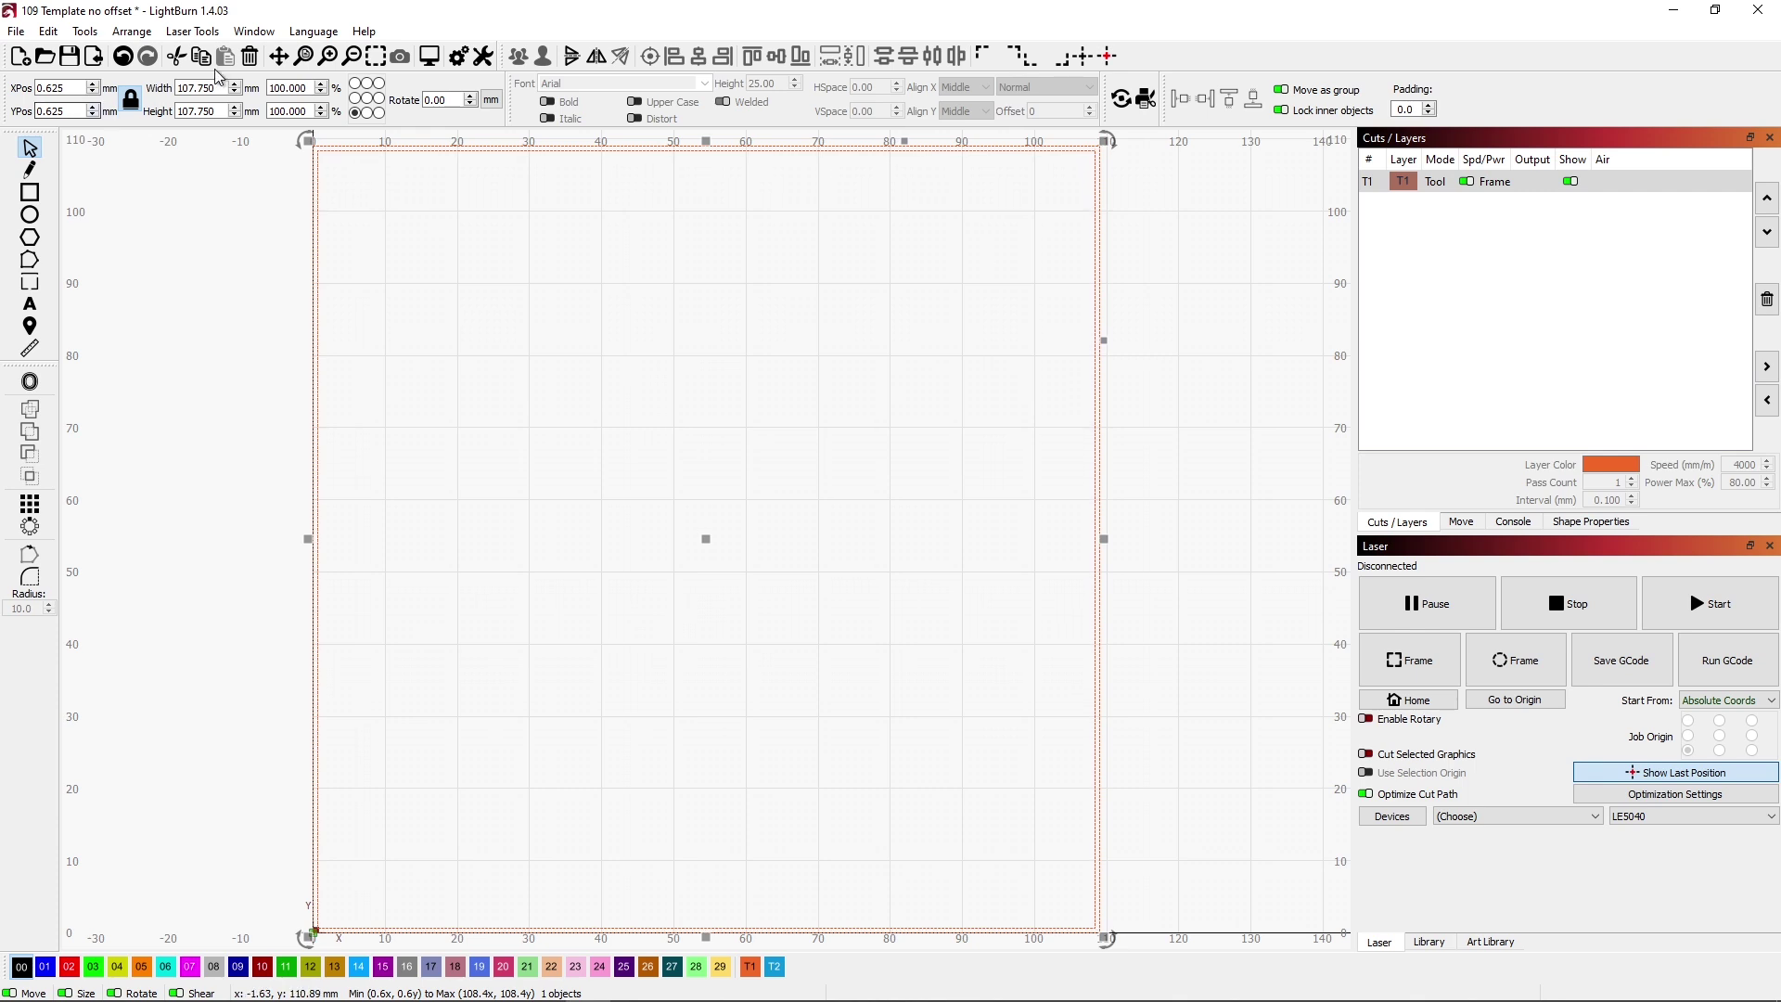
left_click(22, 58)
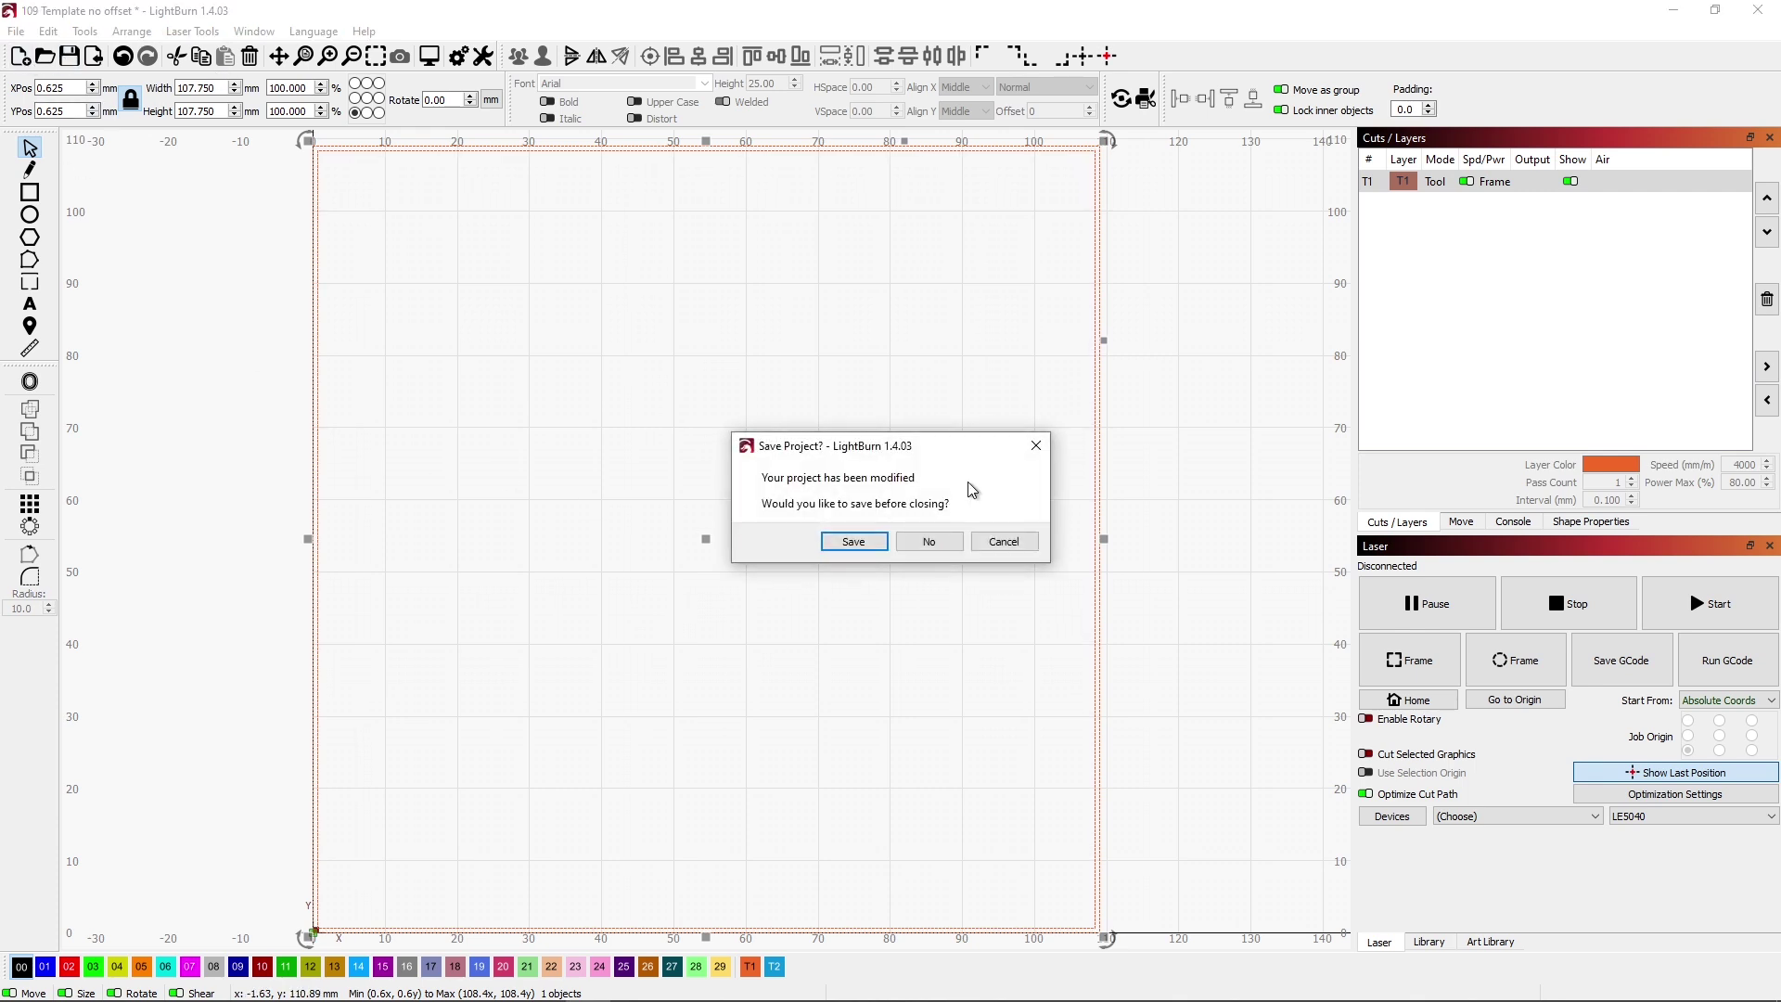
Discard the coaster changes and open the _Template DD project, fitted to view.
left_click(929, 541)
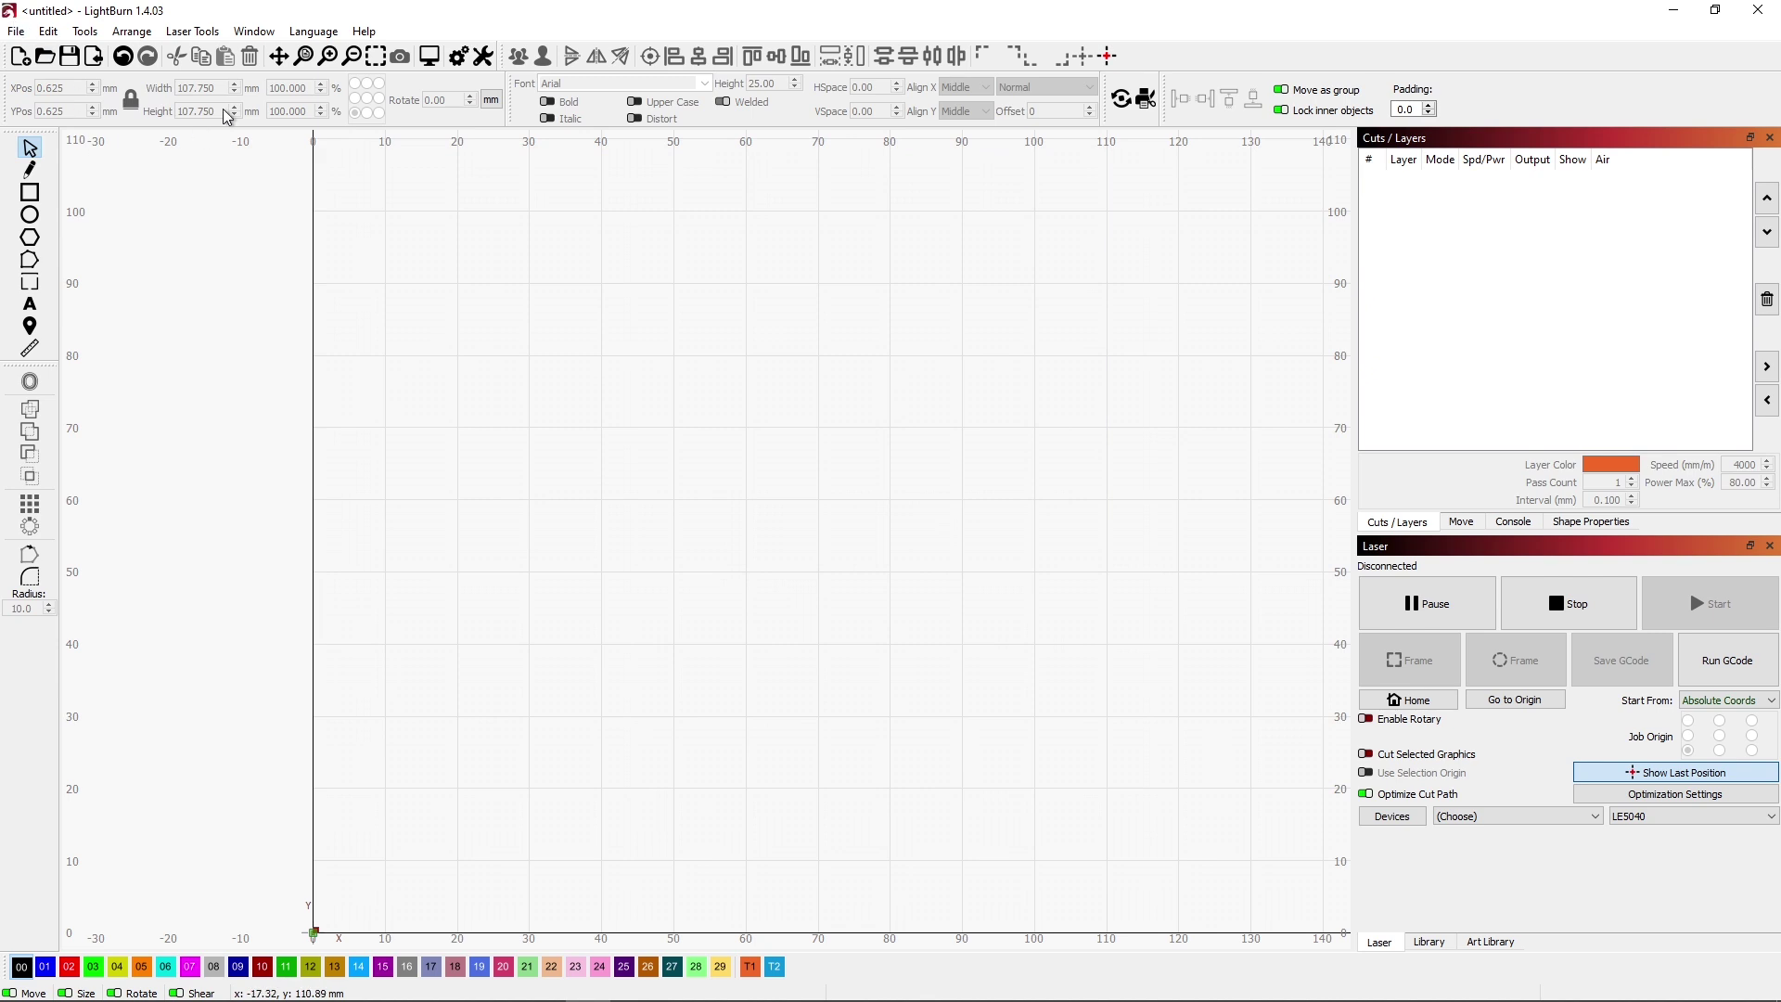
left_click(376, 56)
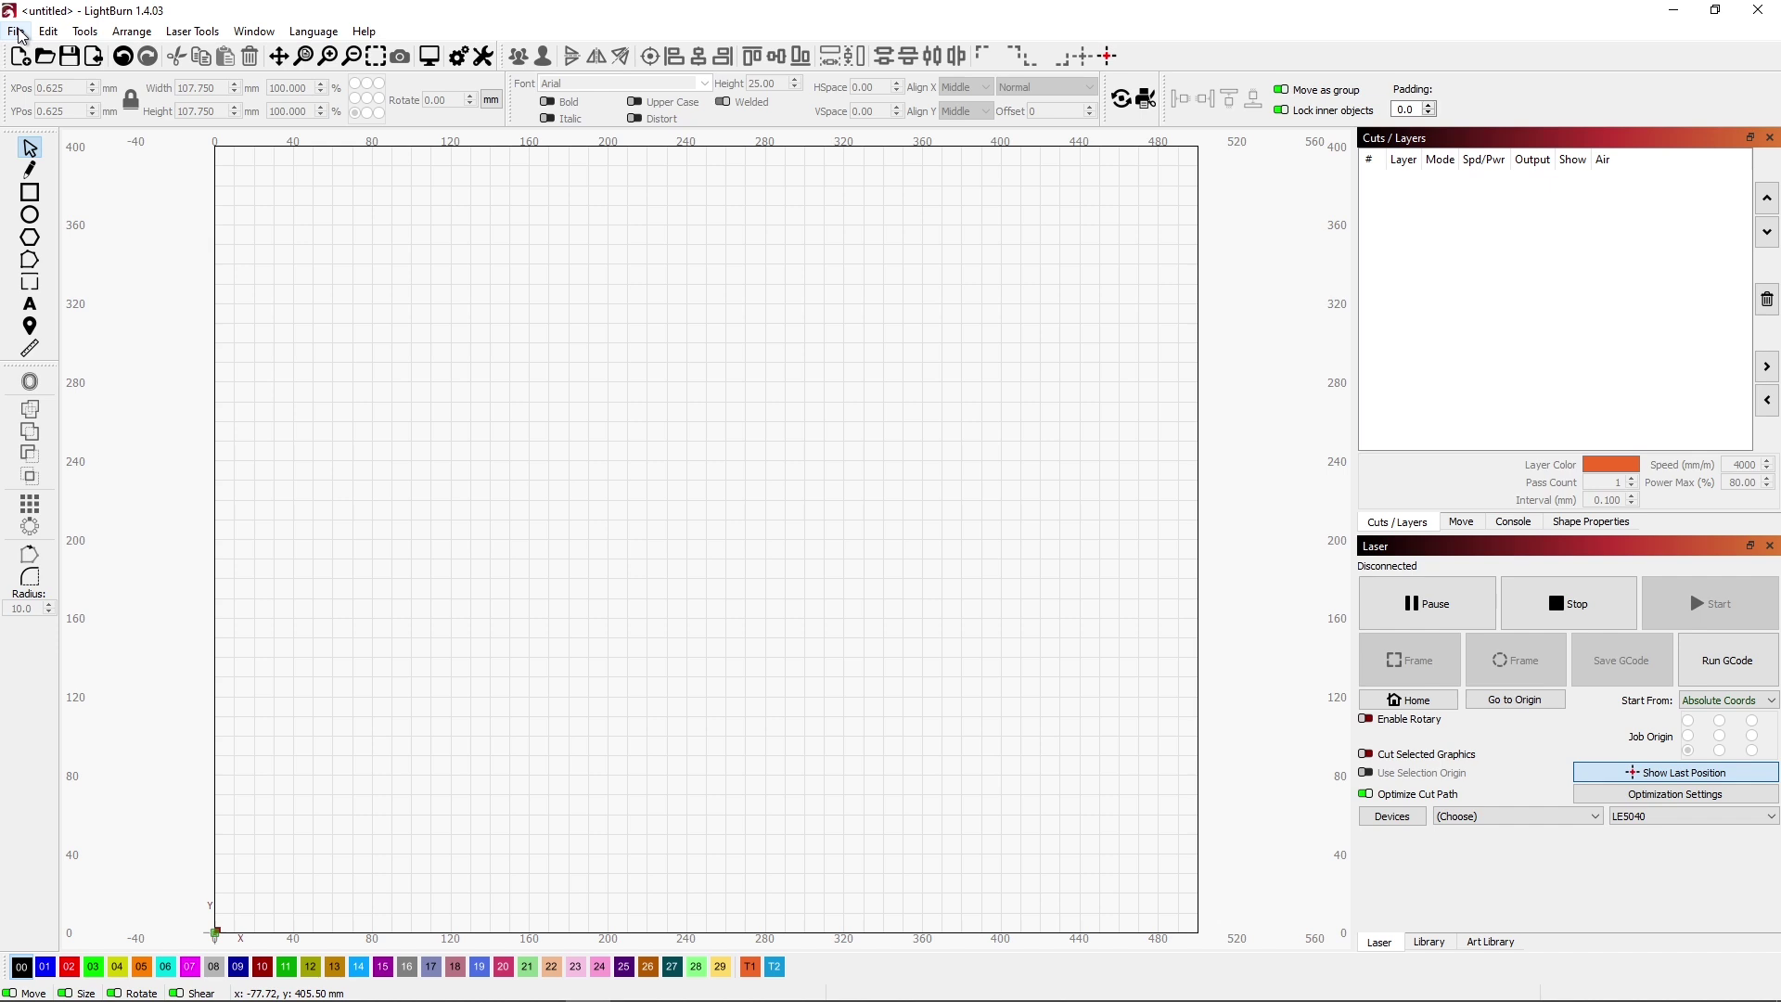
left_click(19, 34)
left_click(454, 246)
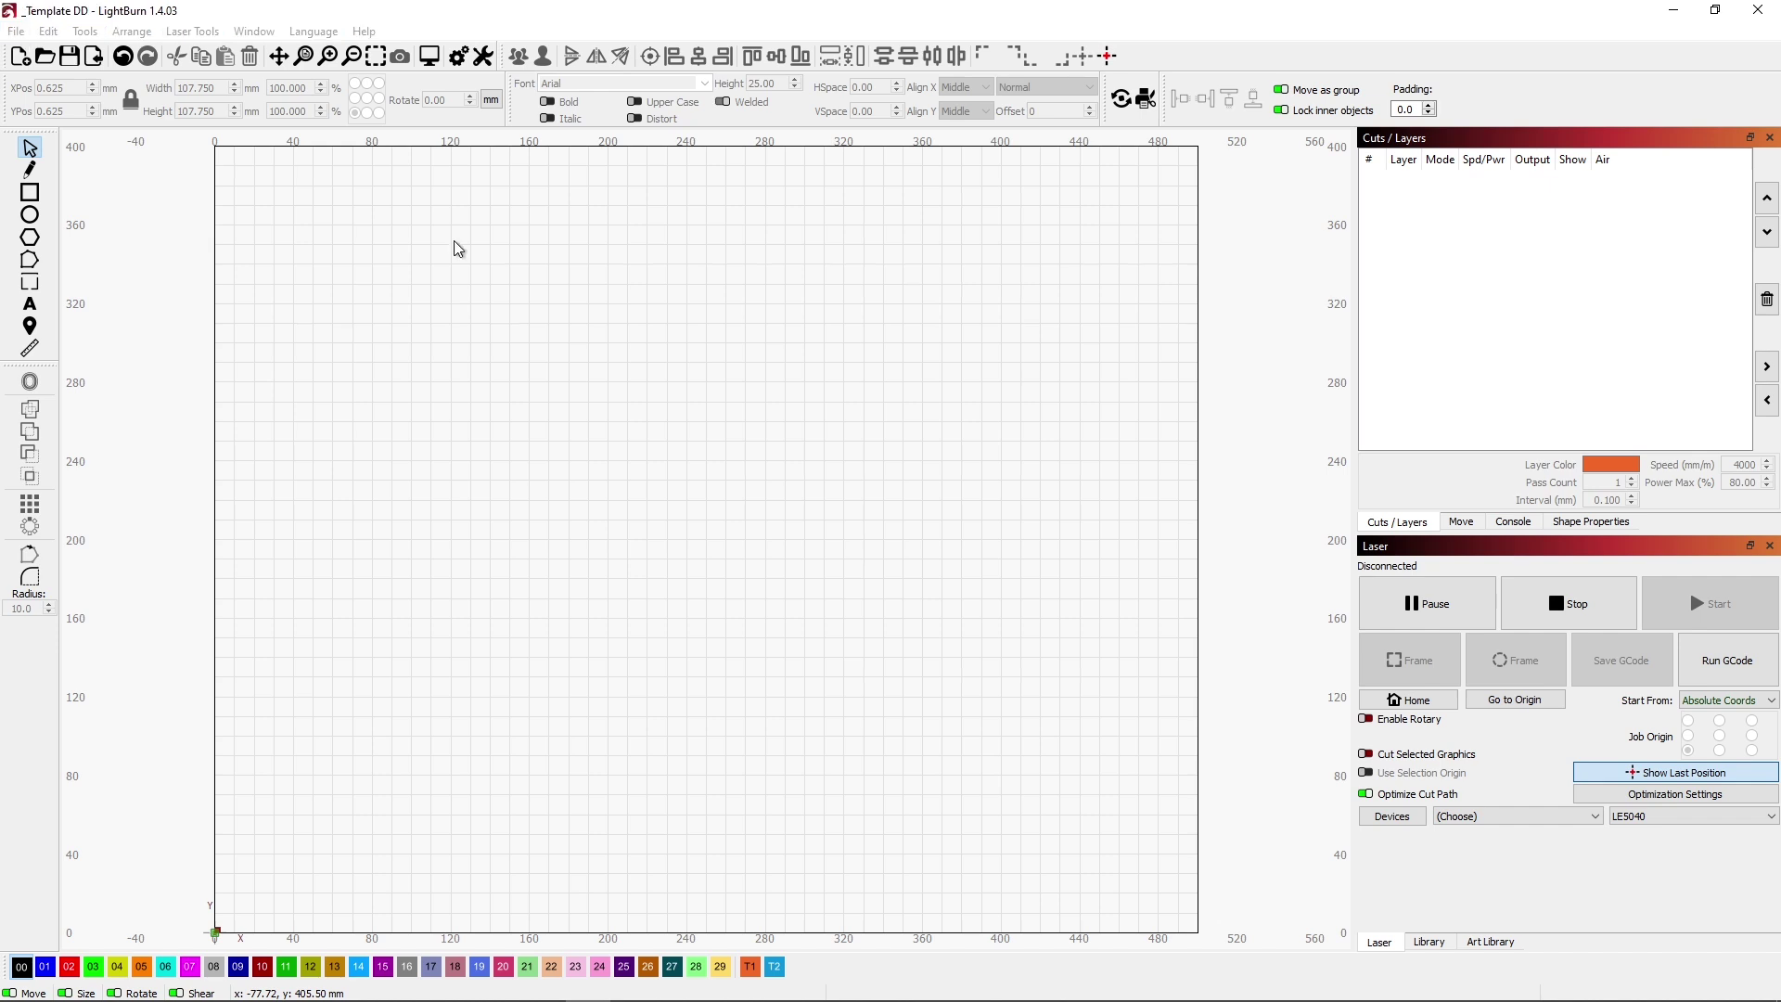
left_click(375, 56)
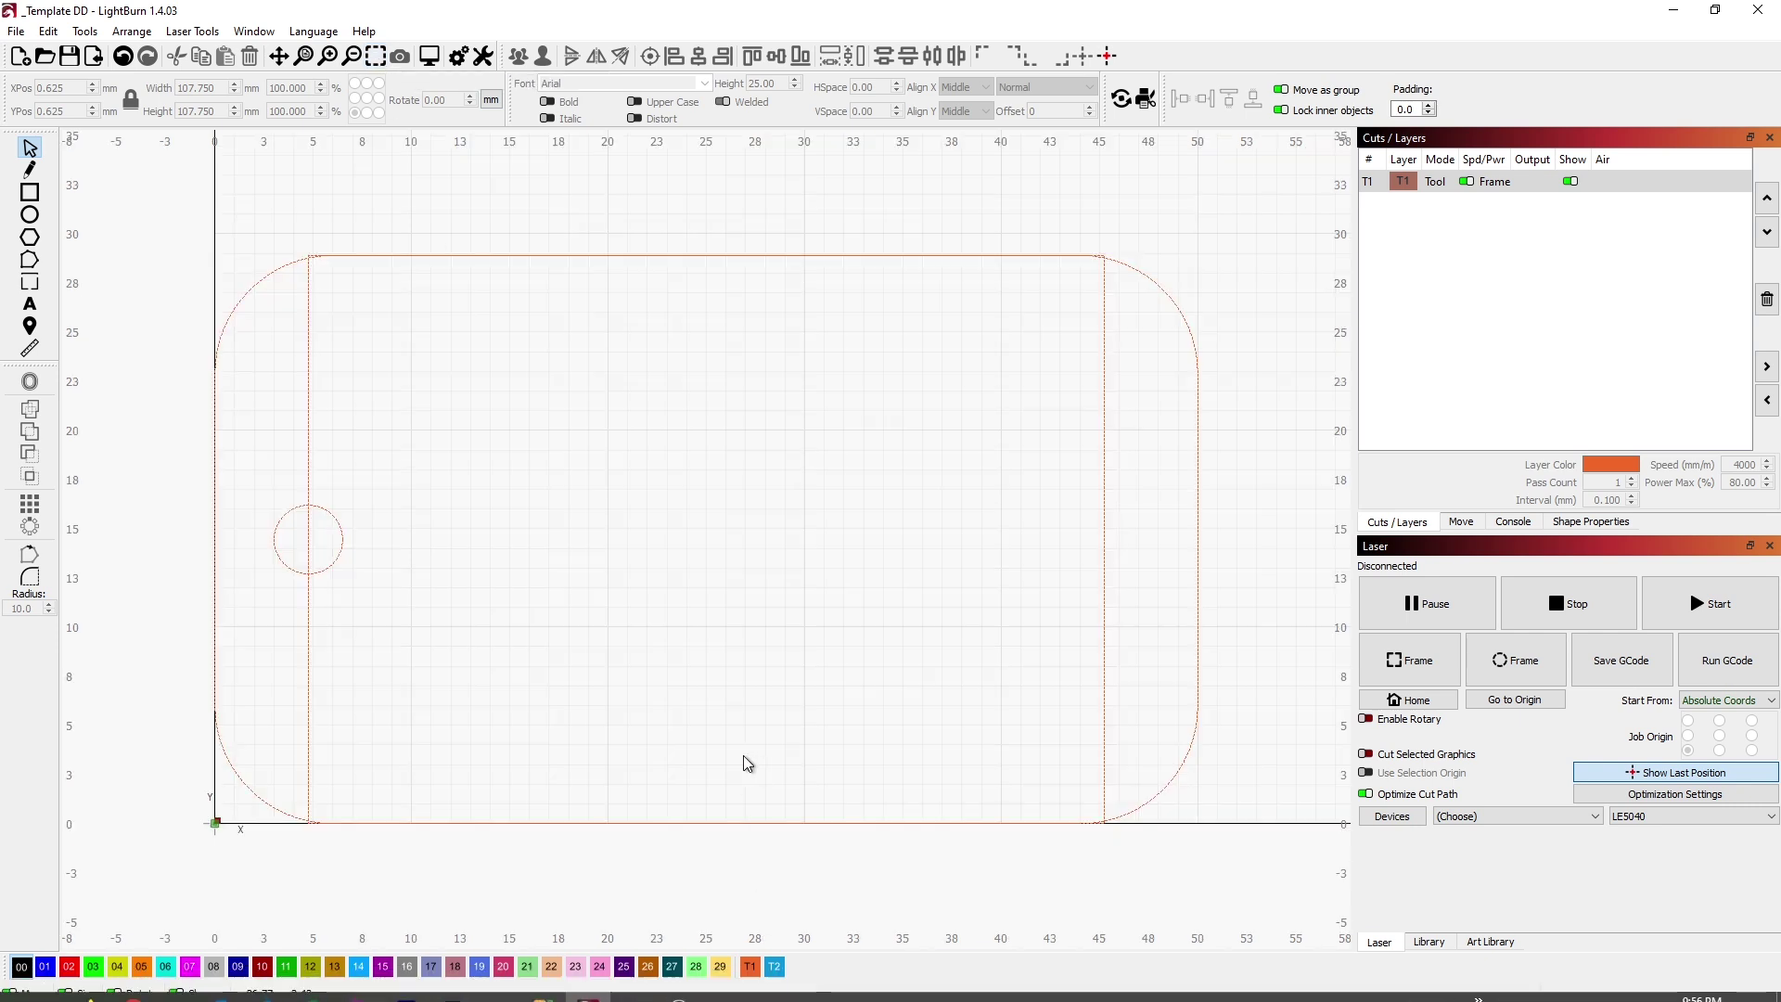
Check the 50 mm rounded outline and the small hole circle by selecting them.
left_click(307, 304)
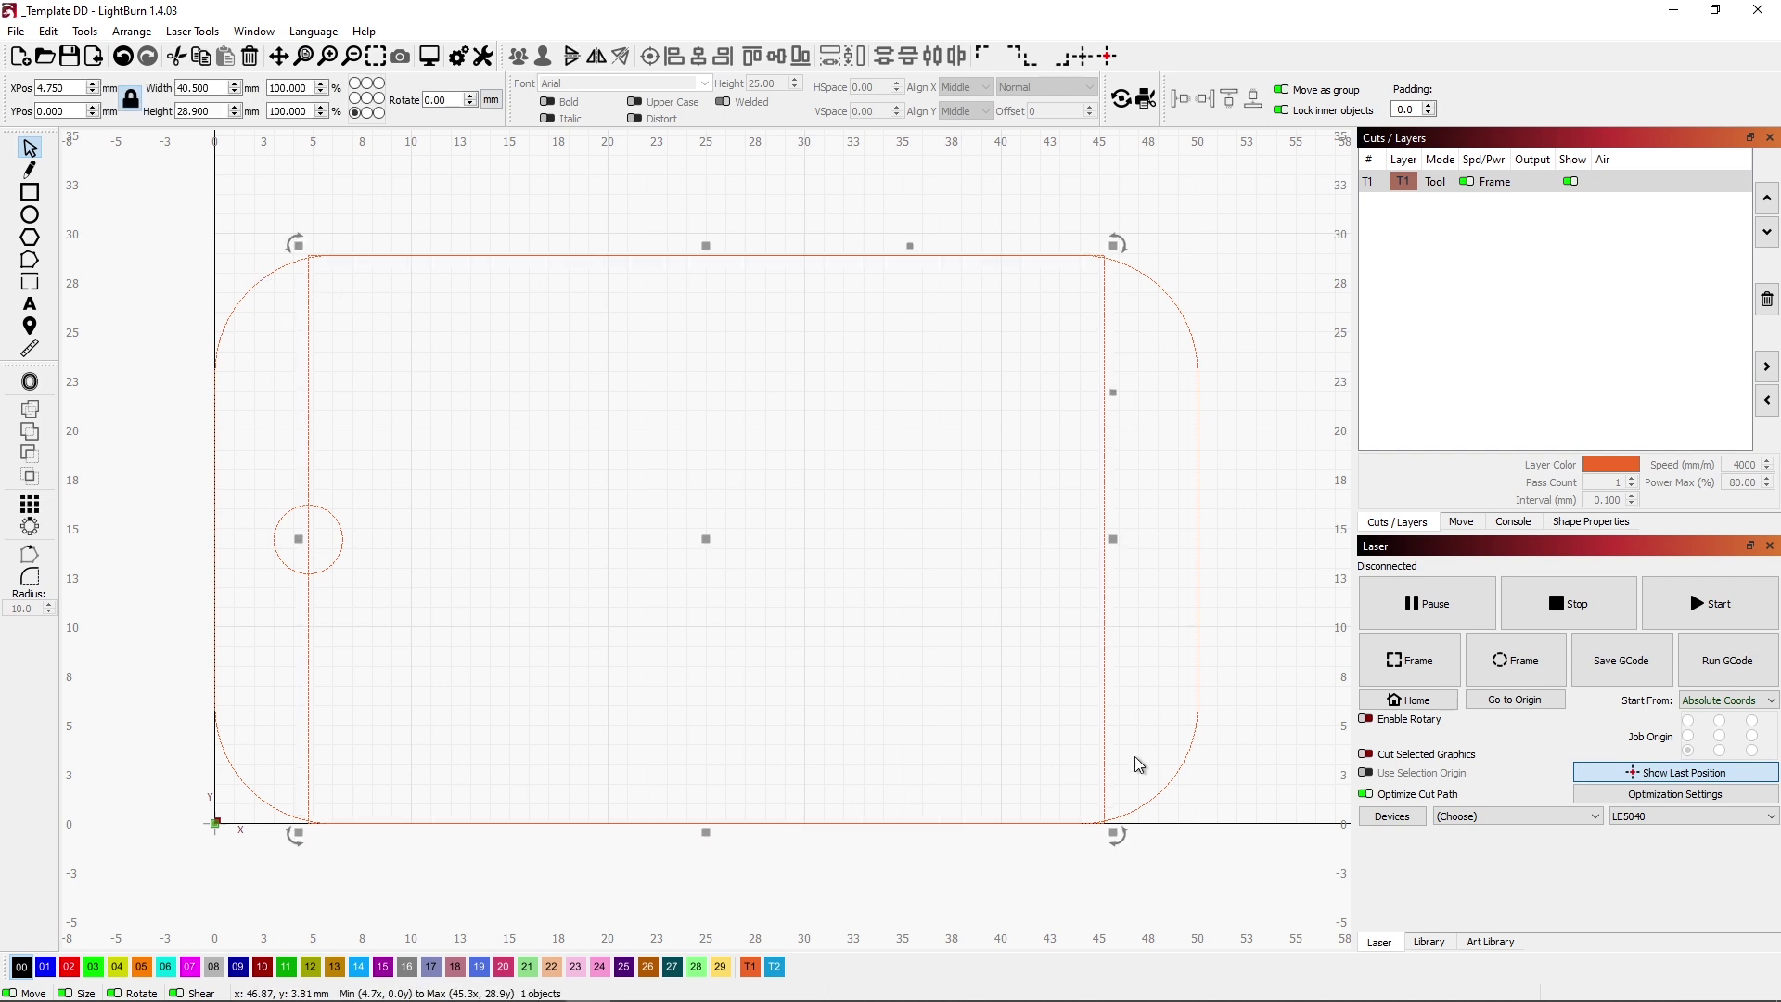
left_click(228, 324)
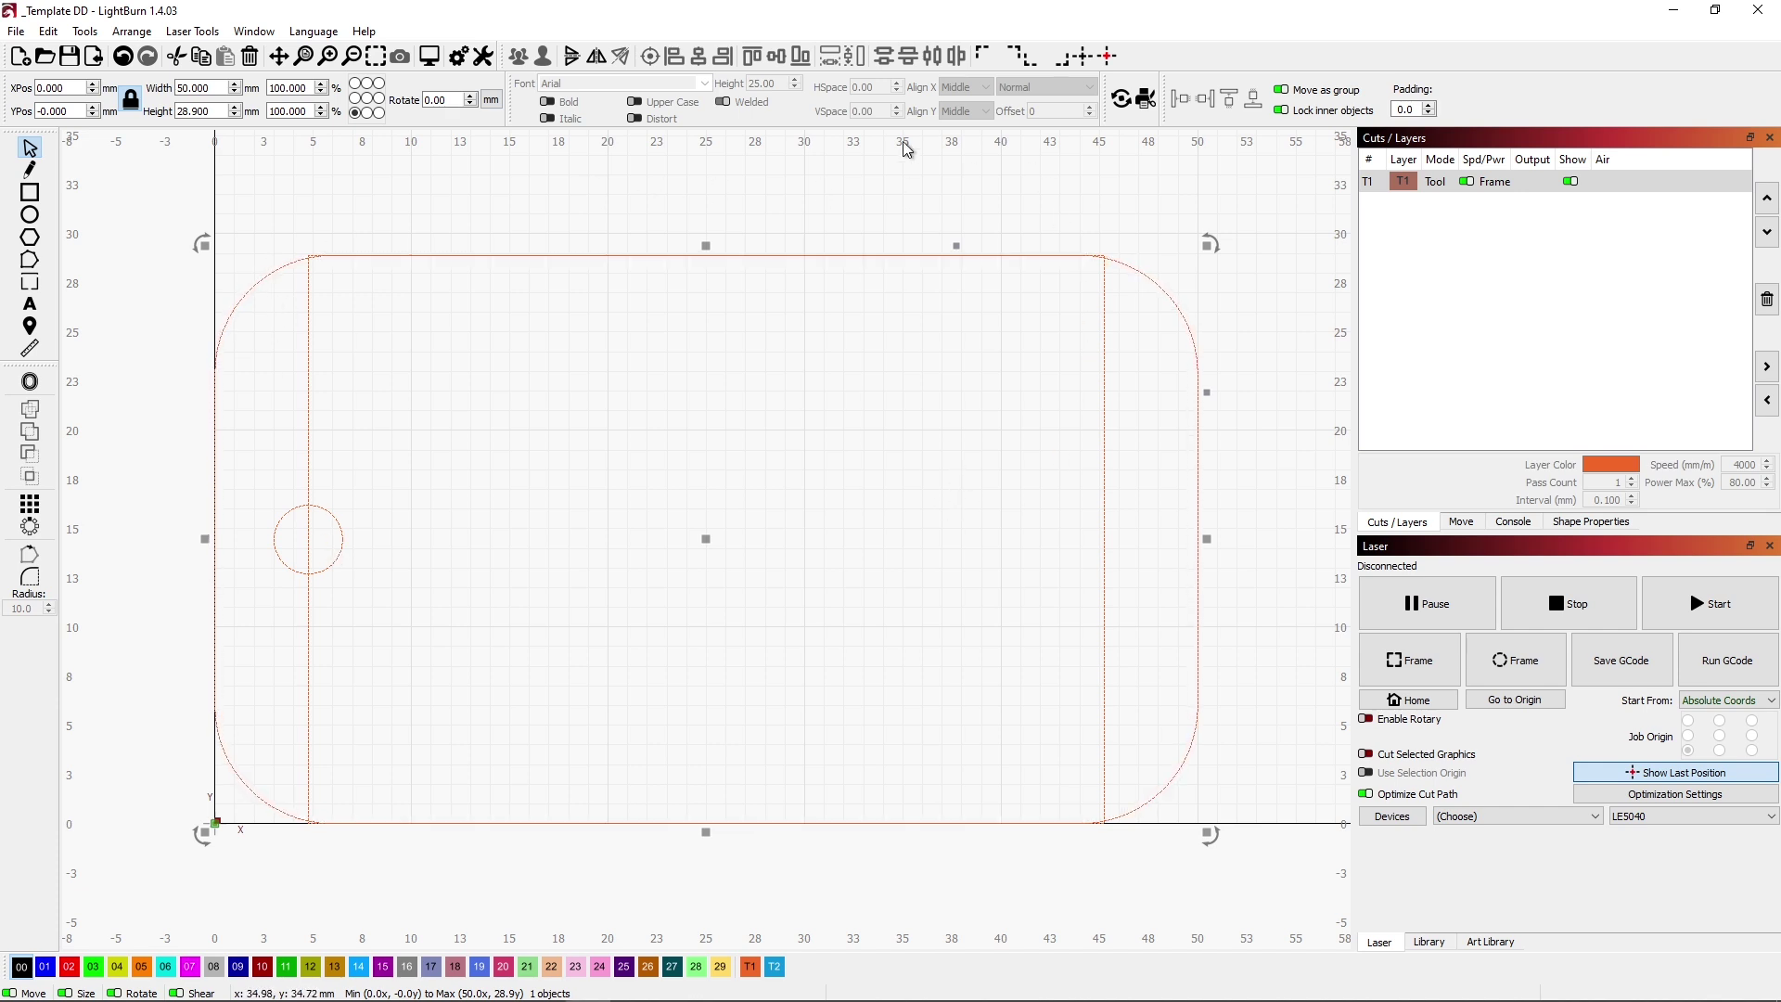
left_click(911, 192)
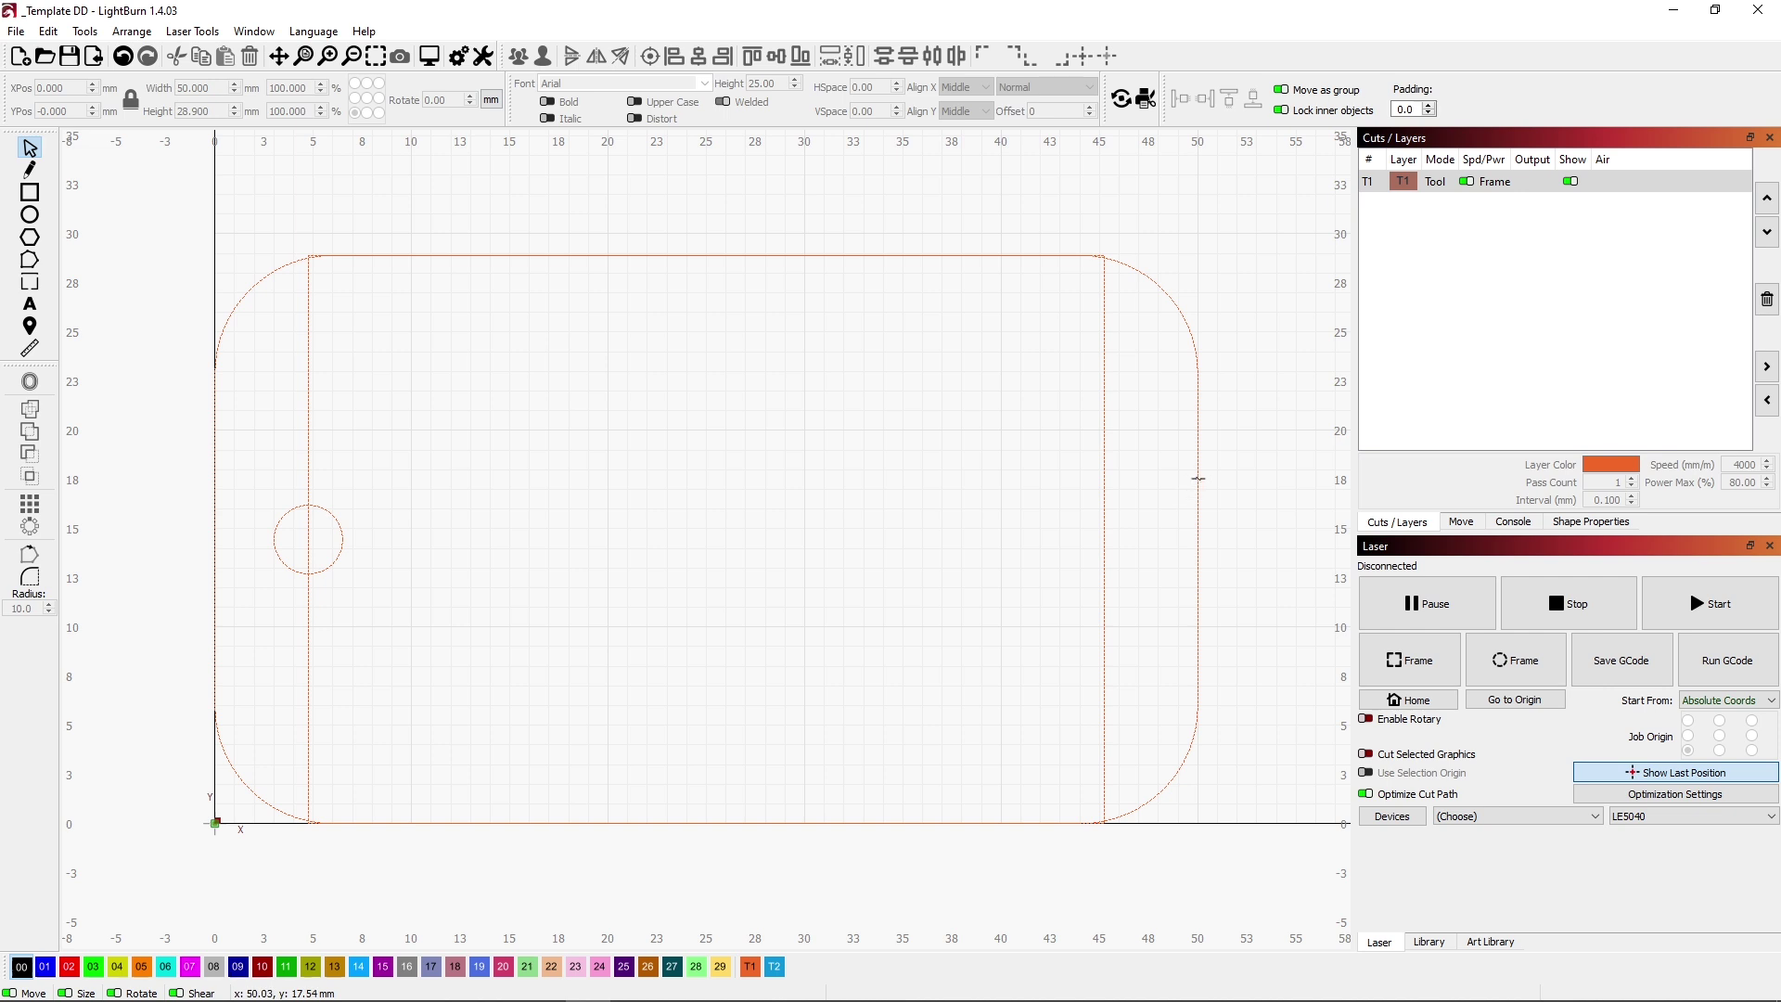
left_click(1197, 478)
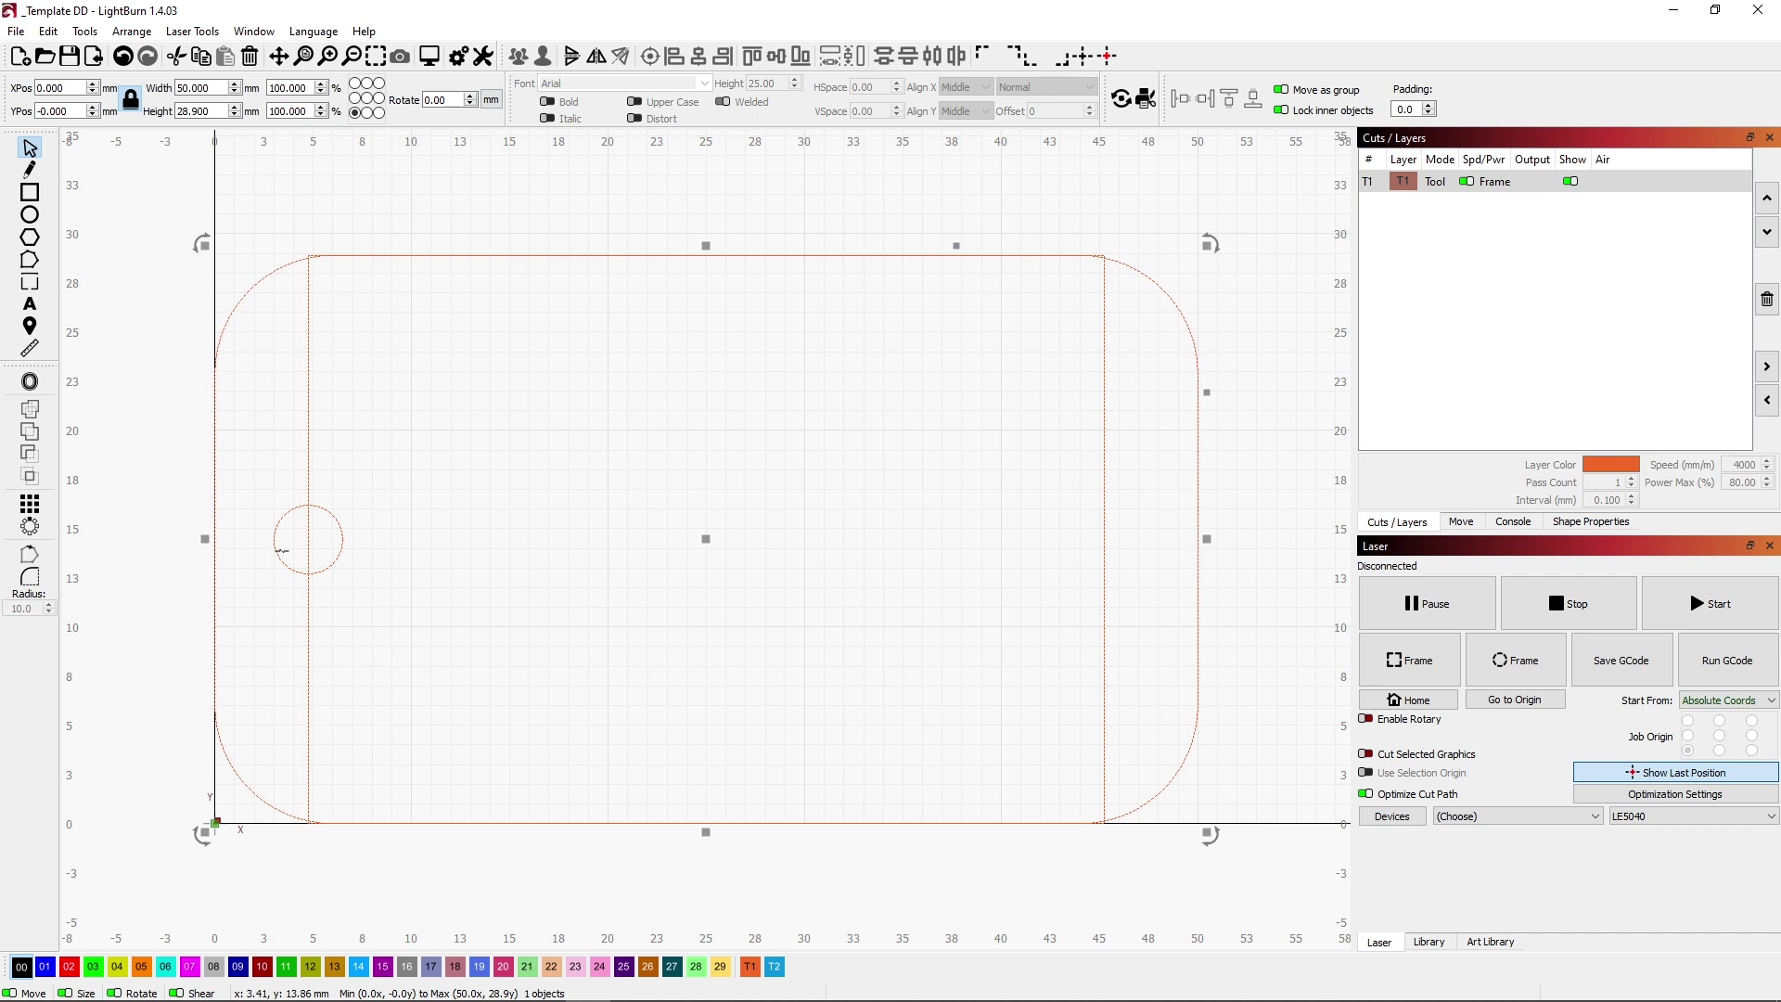
left_click(278, 554)
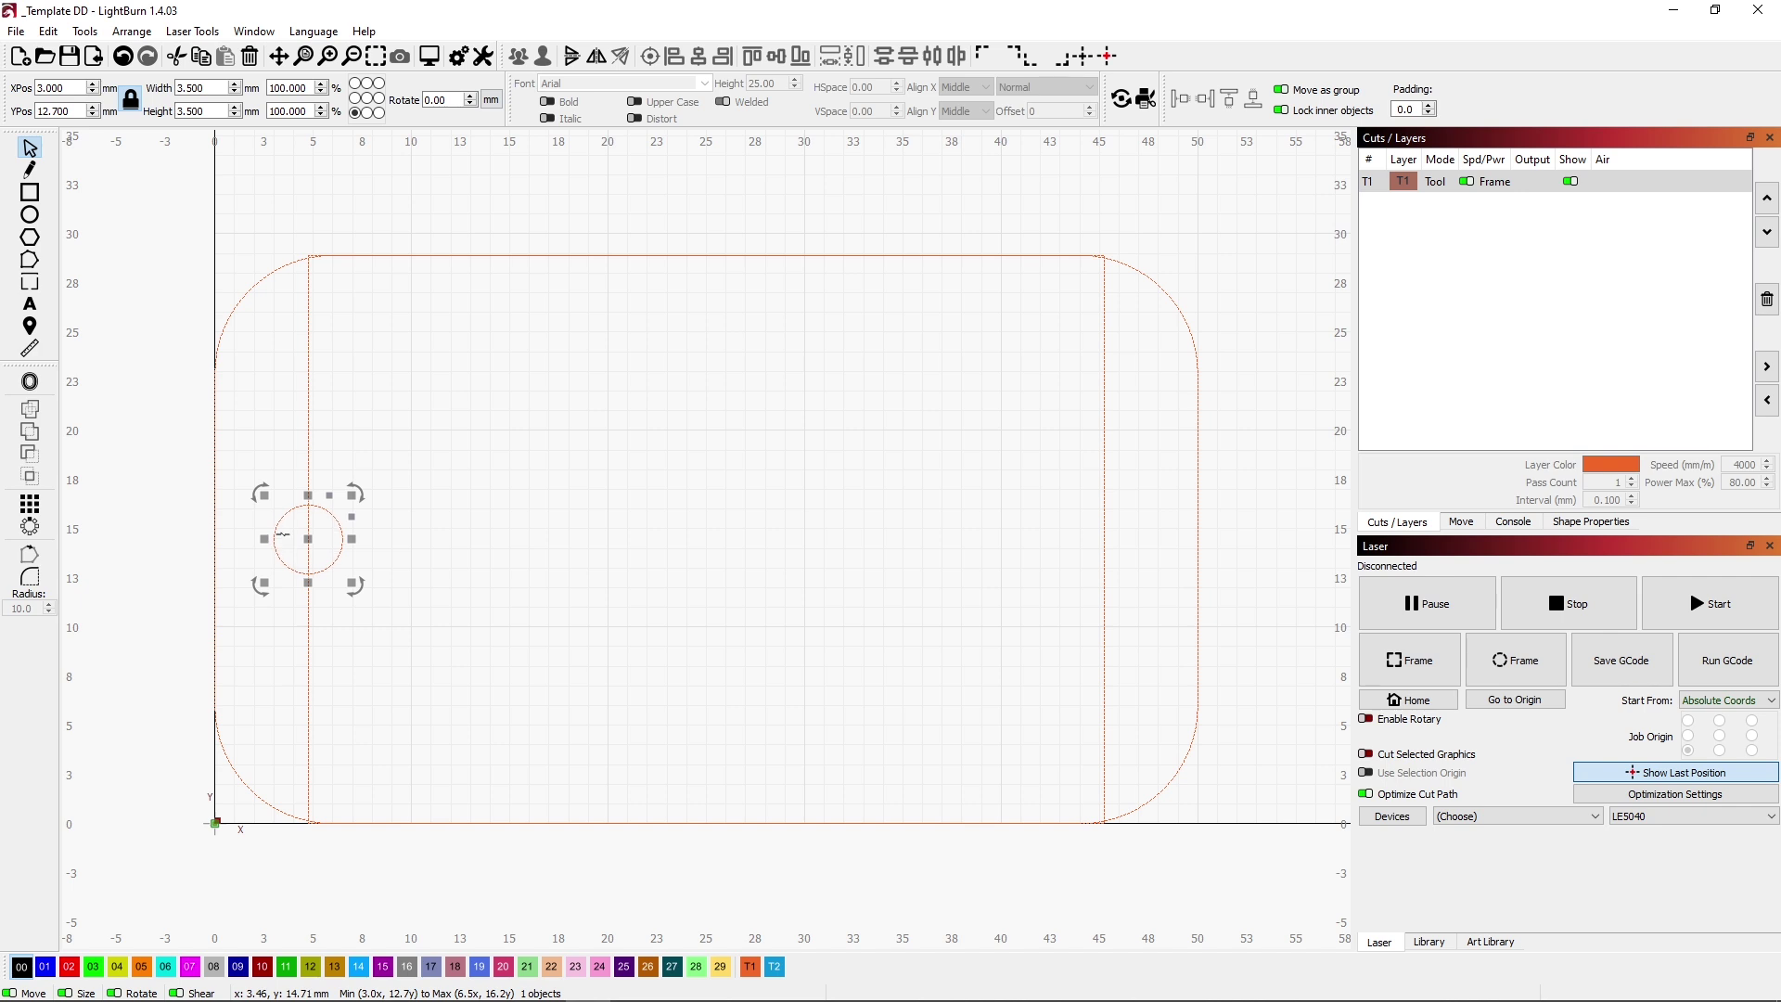
left_click(733, 195)
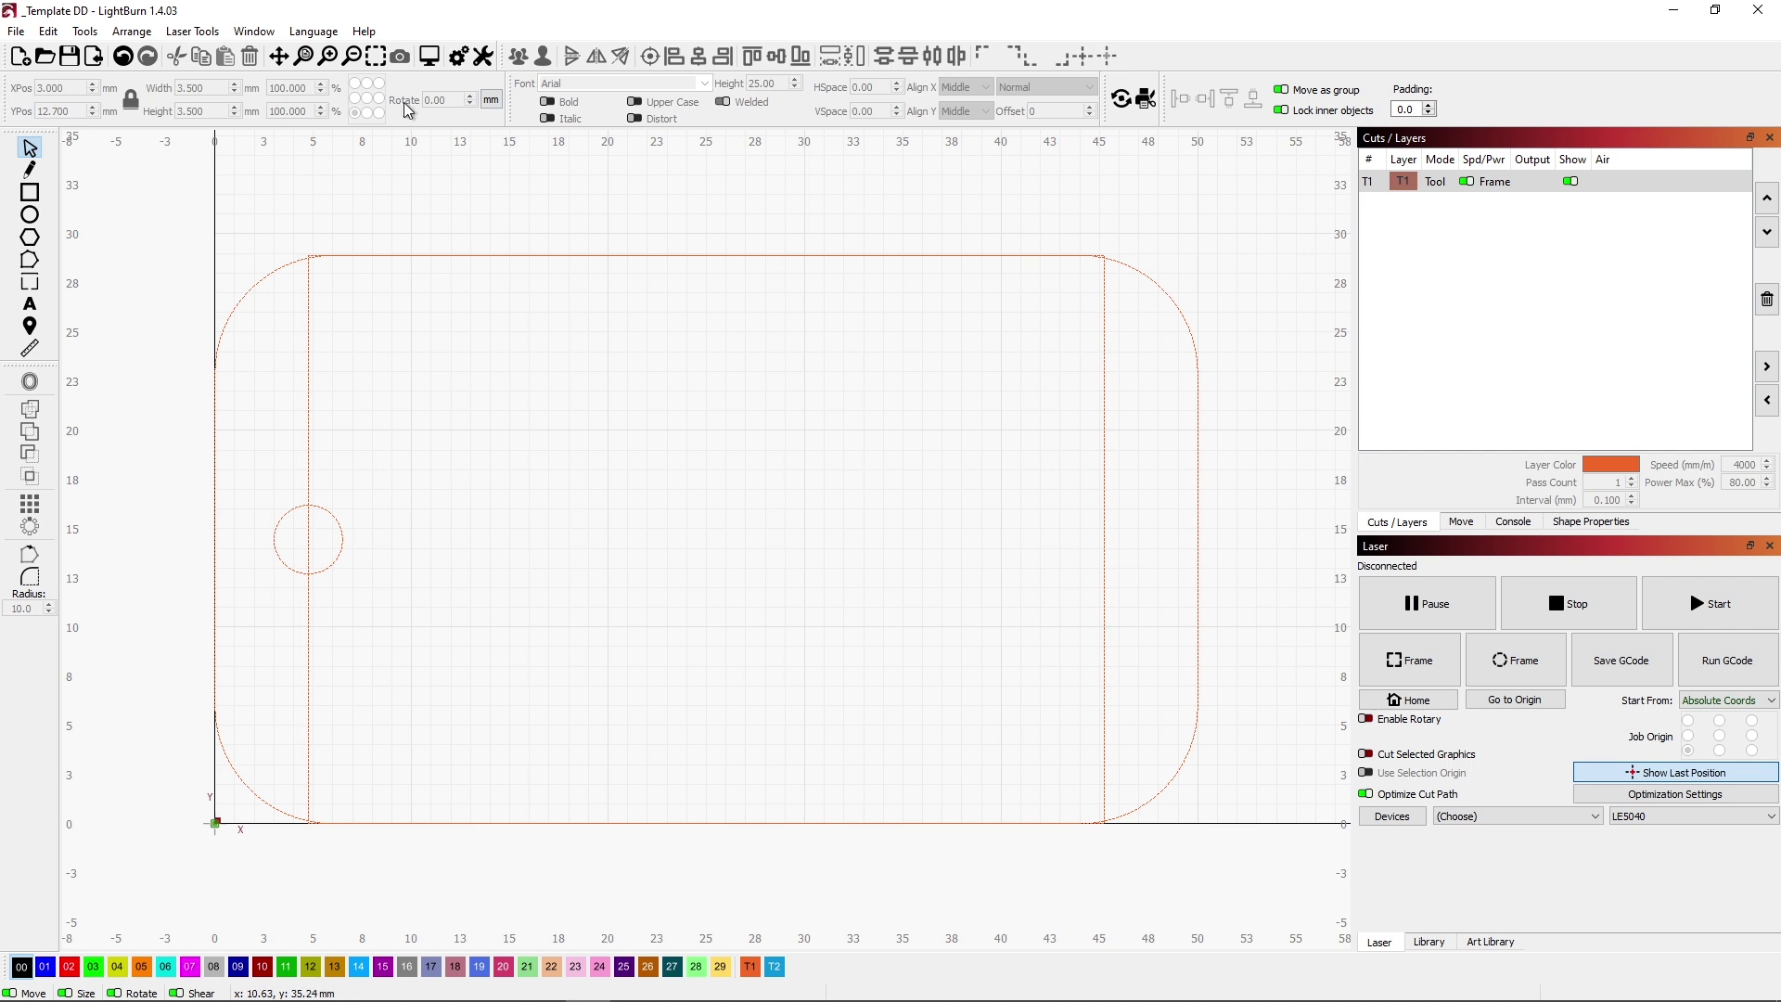
left_click(310, 60)
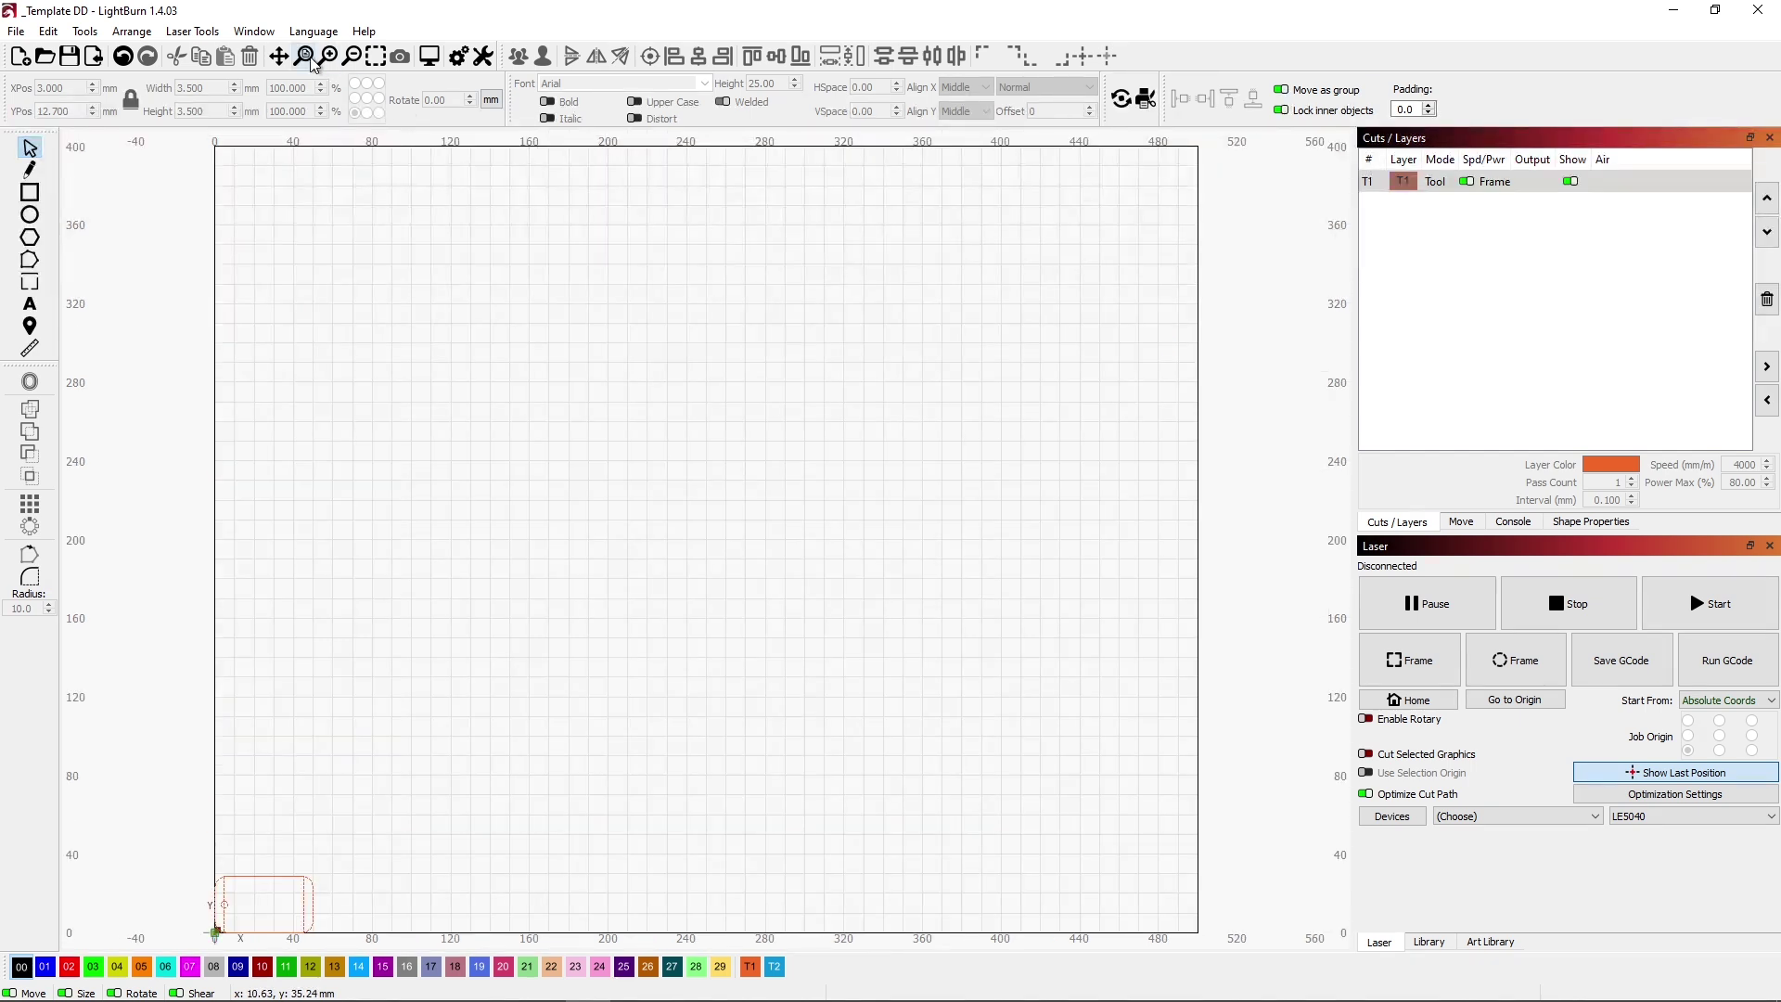
Paste the dog tag photo into a new empty project and fit it in view.
left_click(17, 59)
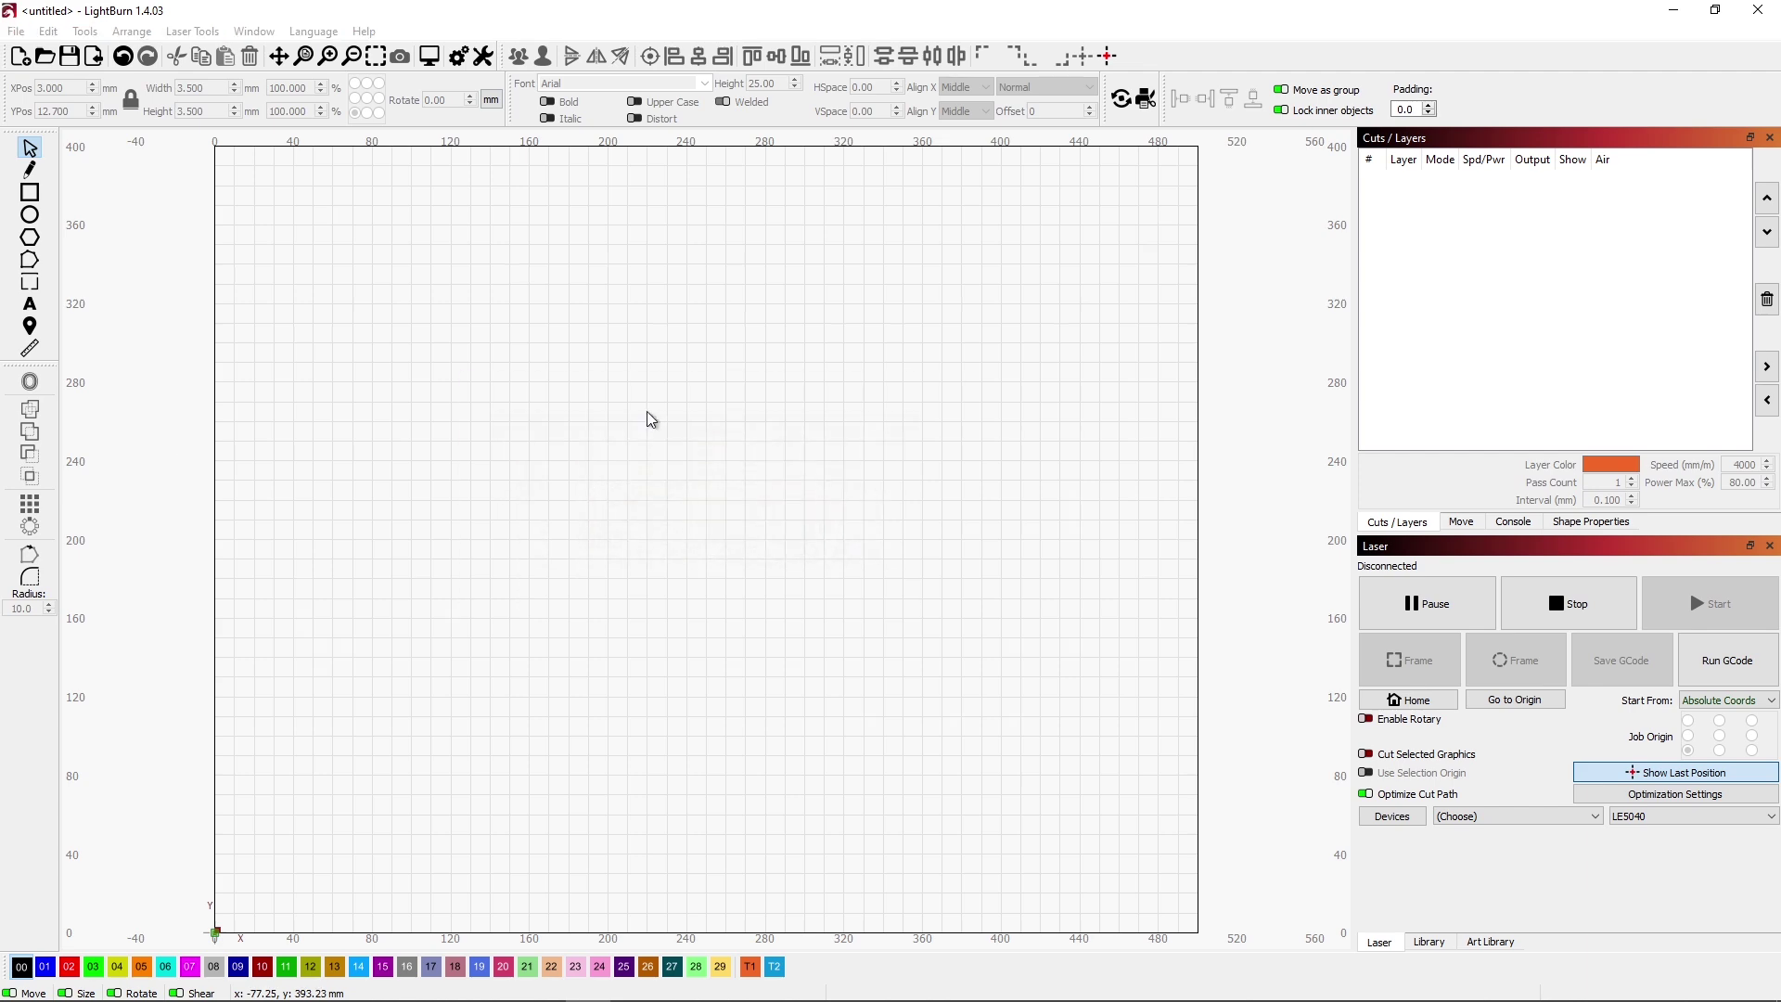
key("ctrl+v")
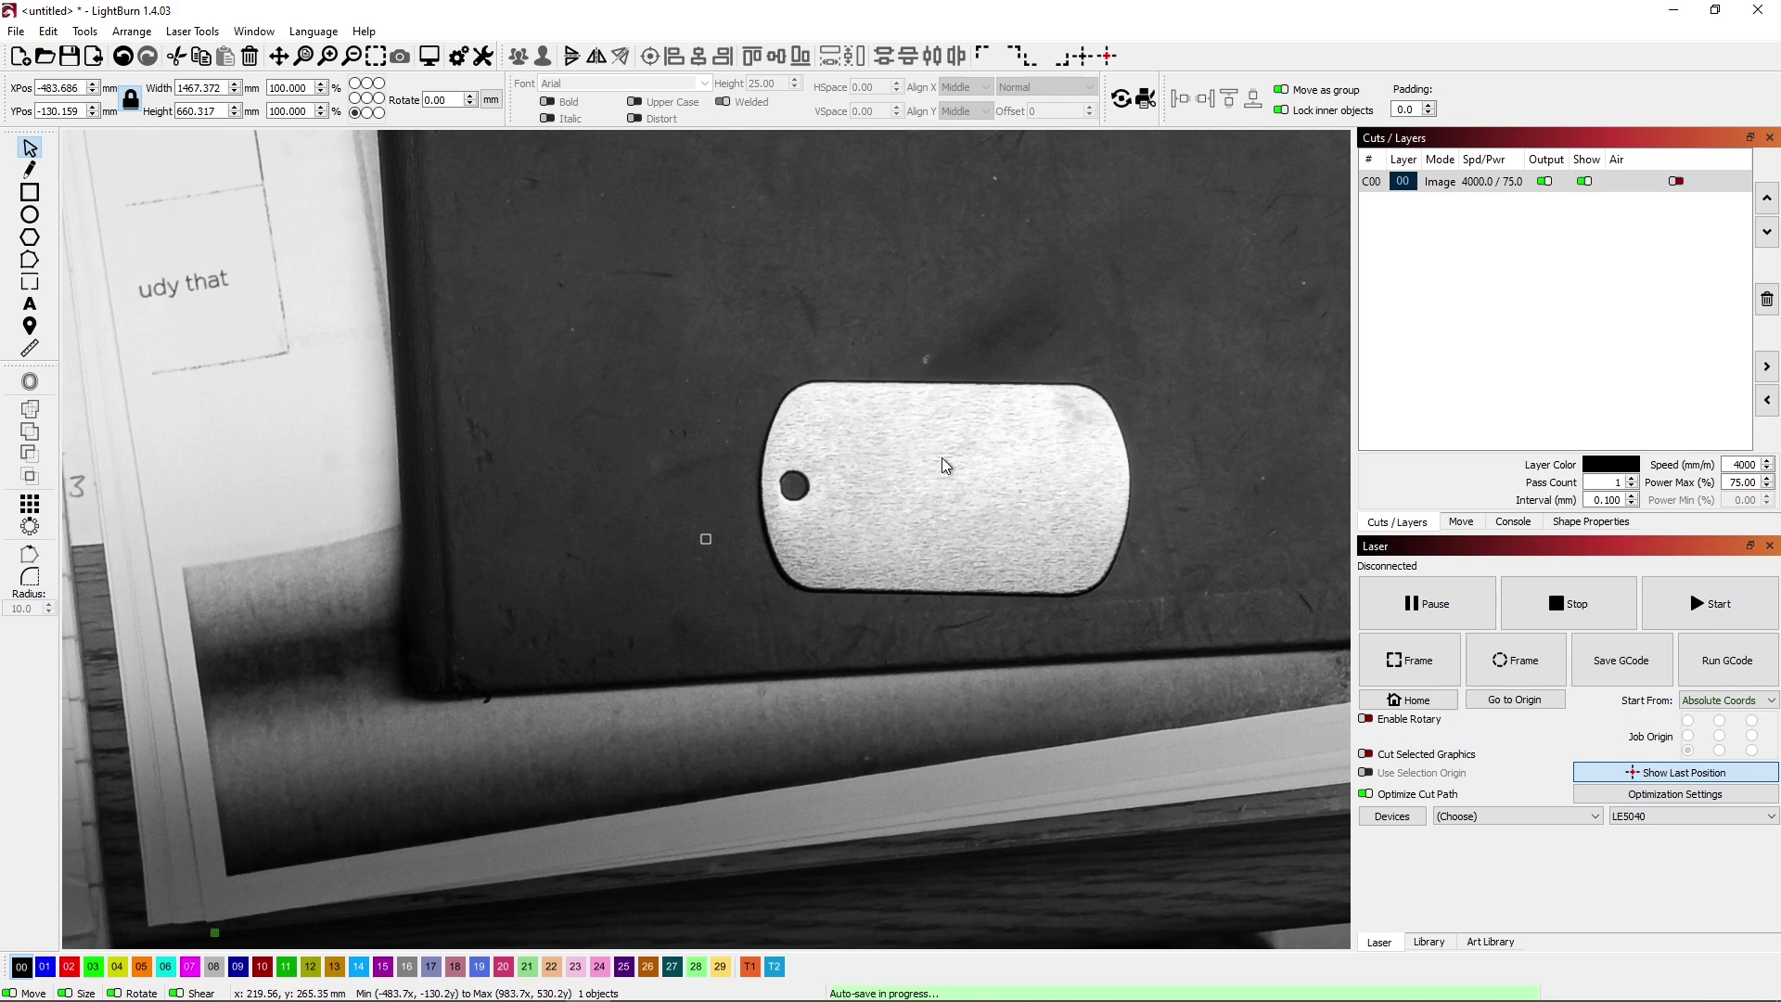
left_click(375, 58)
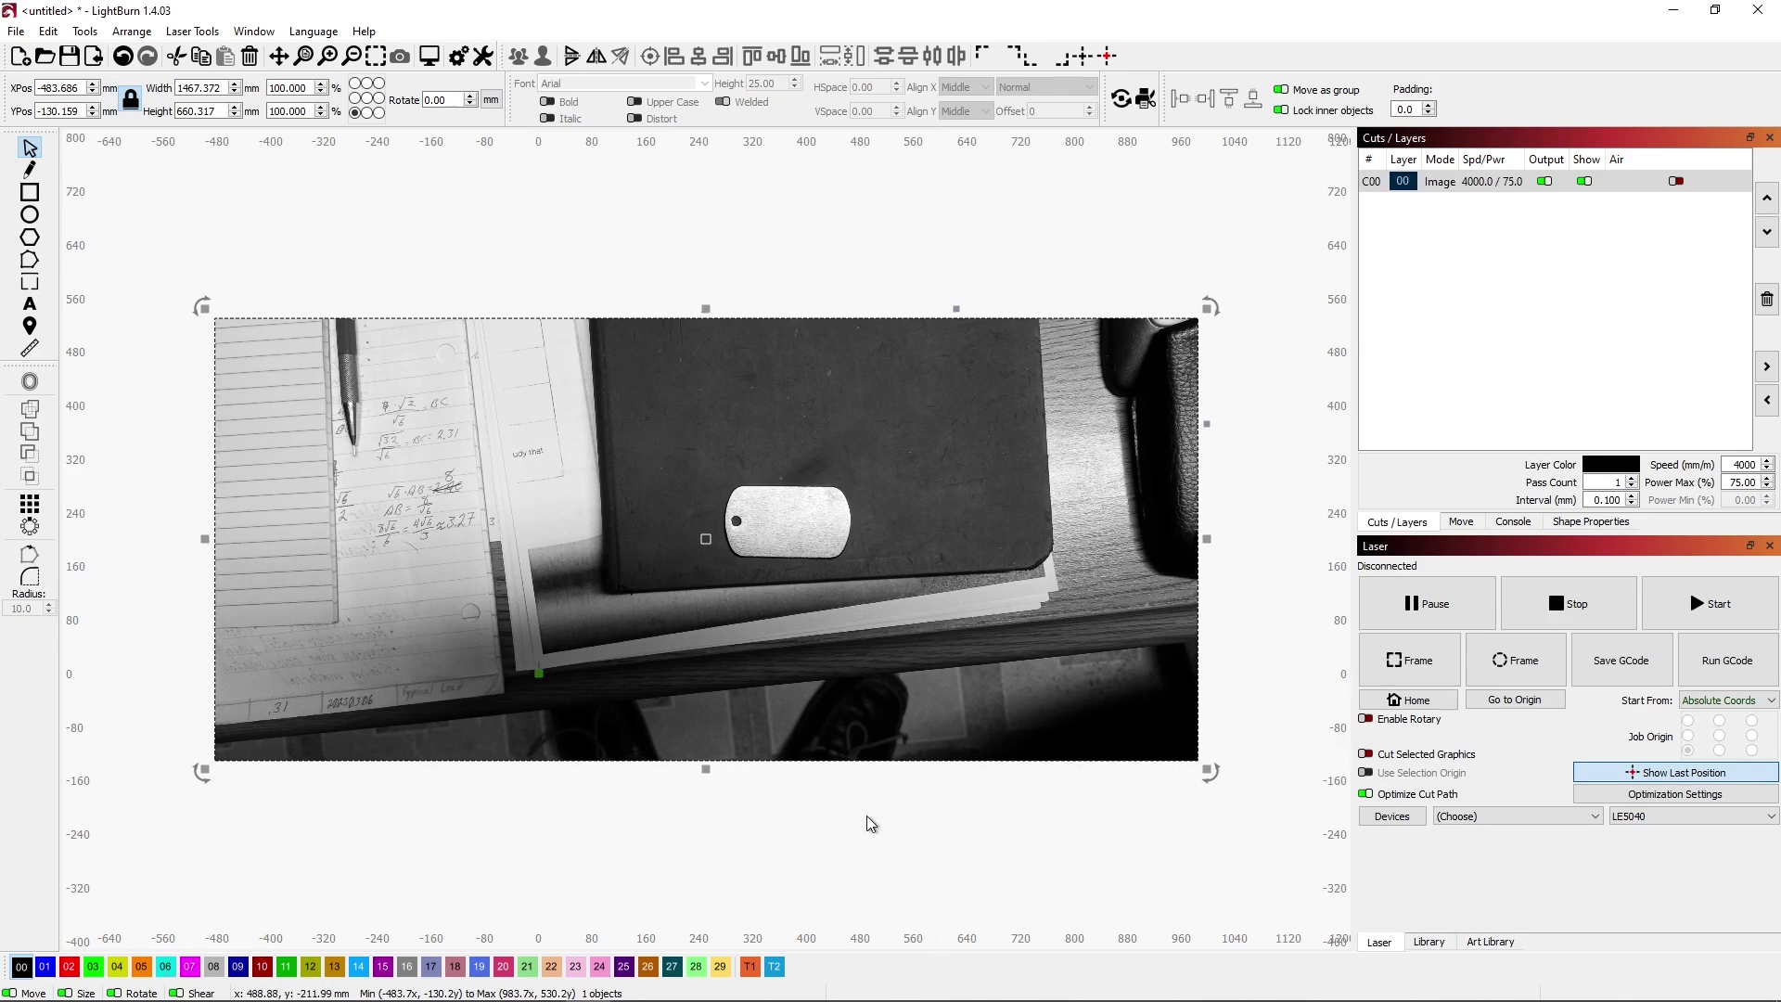
right_click(790, 529)
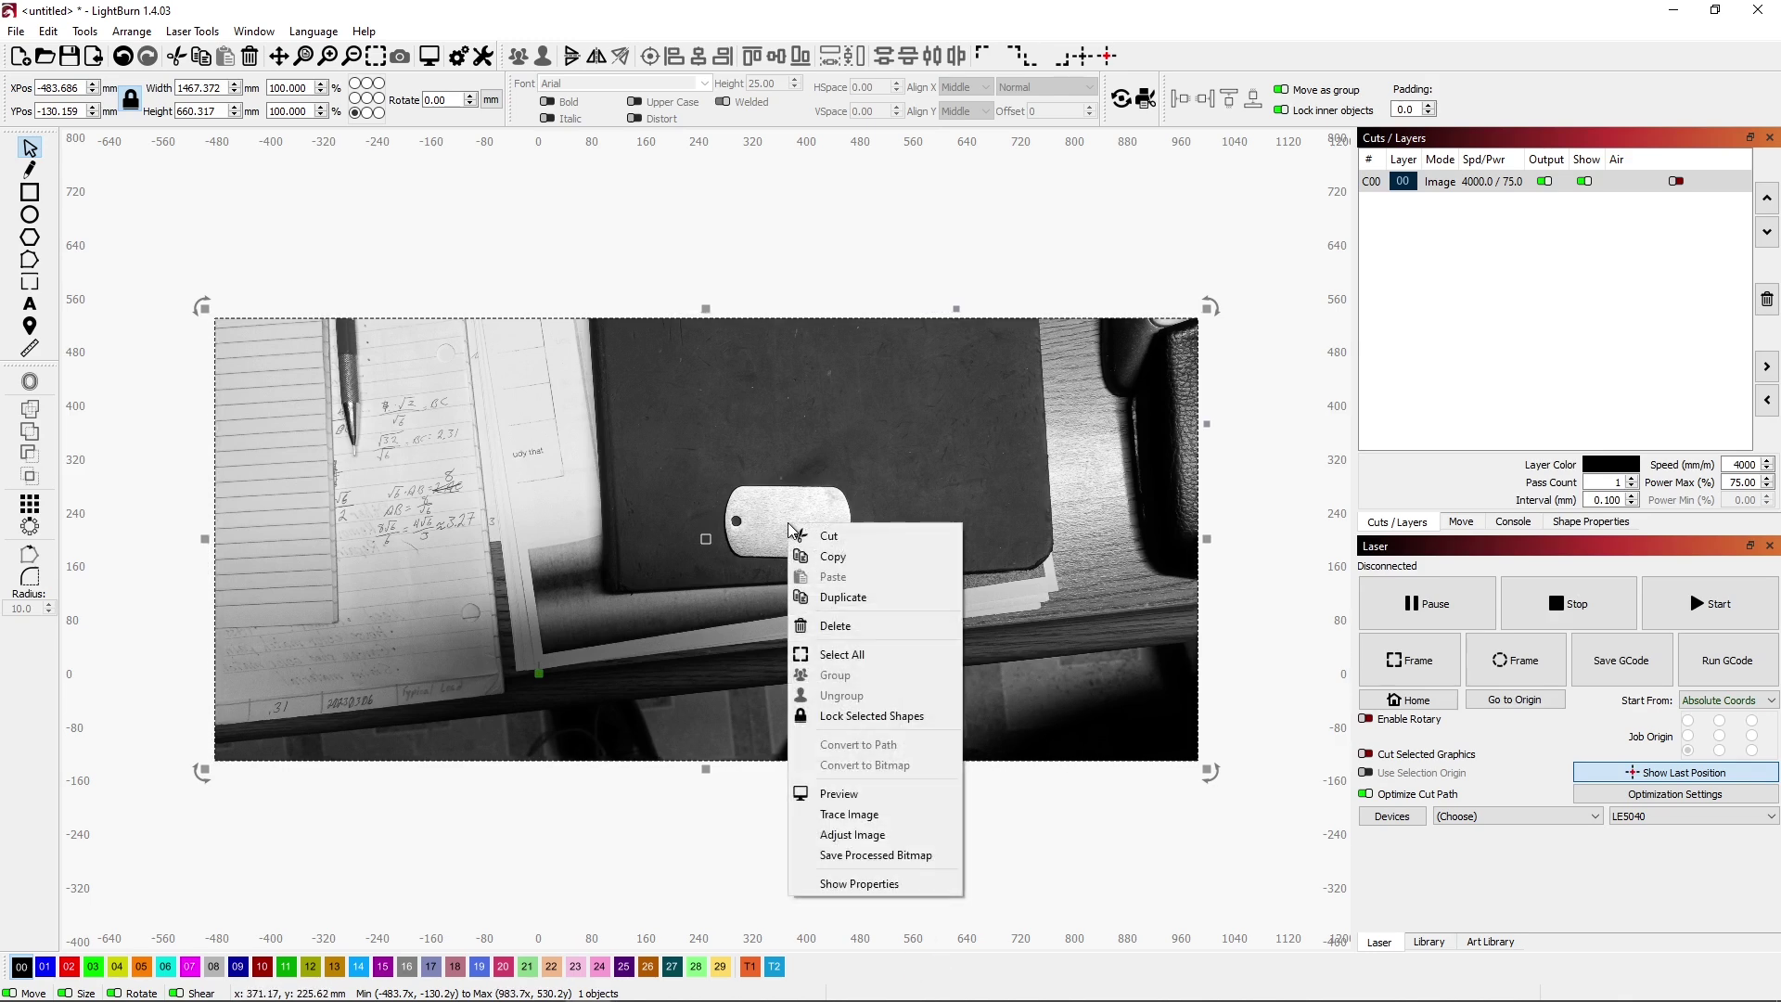
Trace the photo into line vector outlines with Trace Image.
left_click(854, 815)
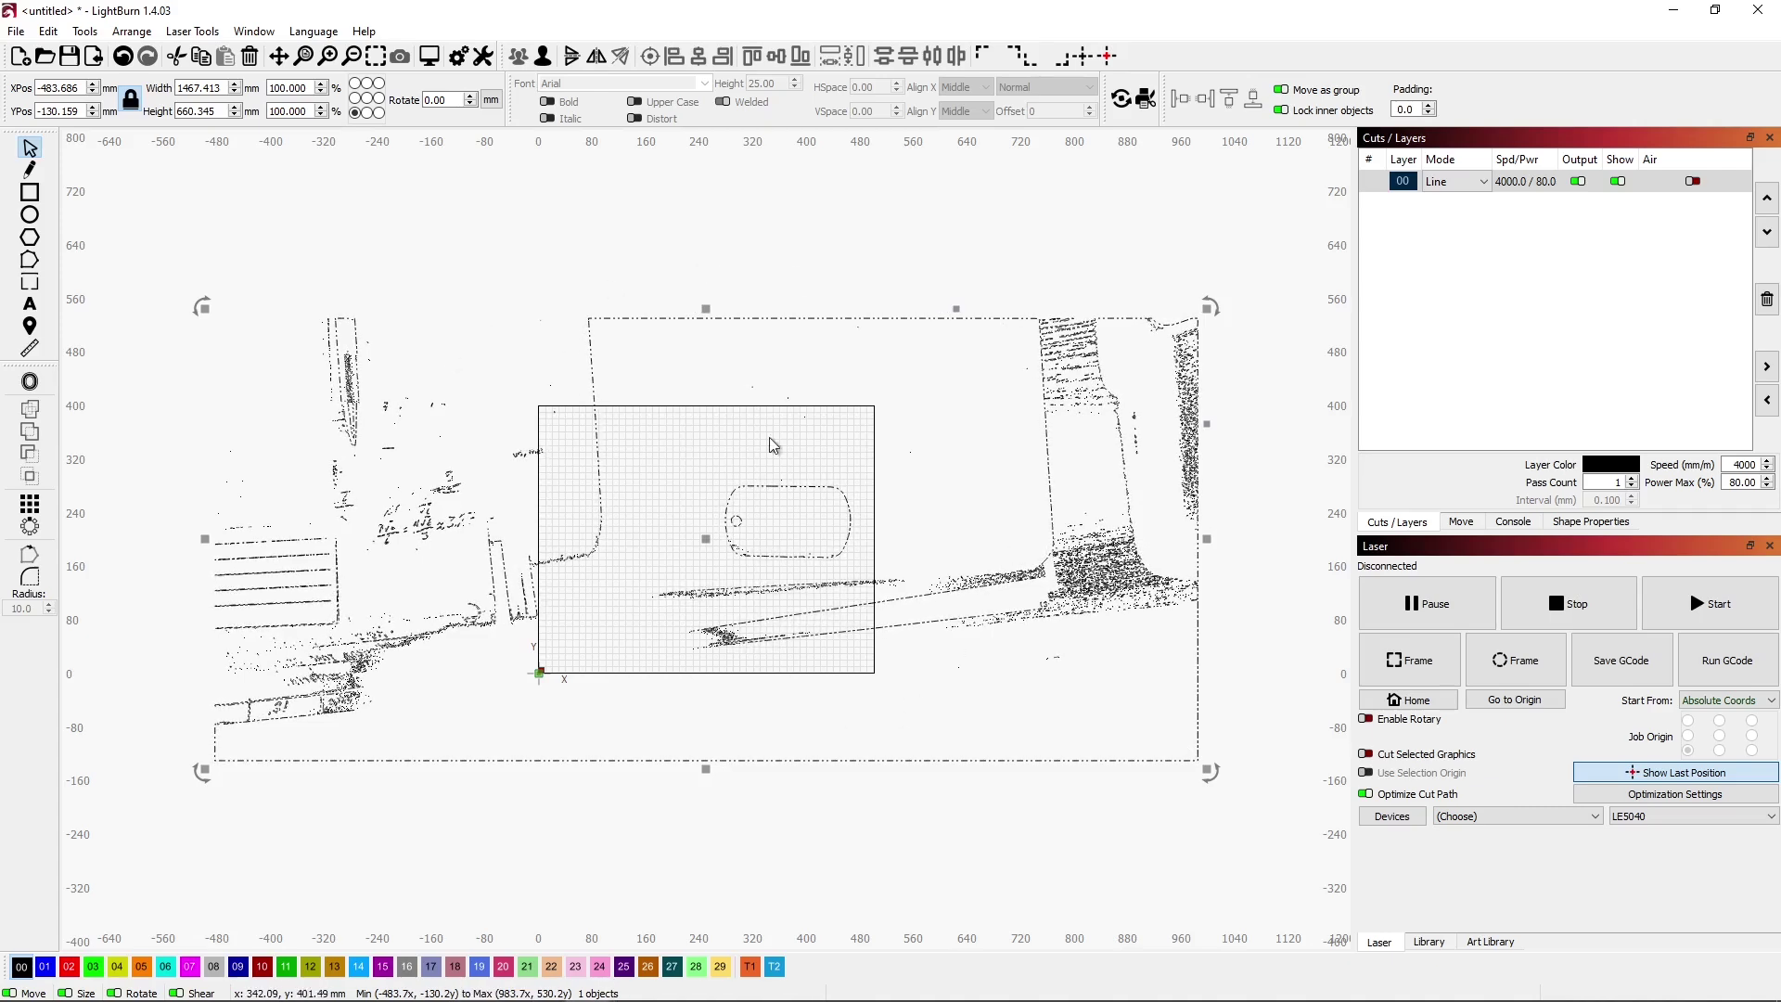
Ungroup the trace and delete the traced clutter on the right side.
left_click(541, 55)
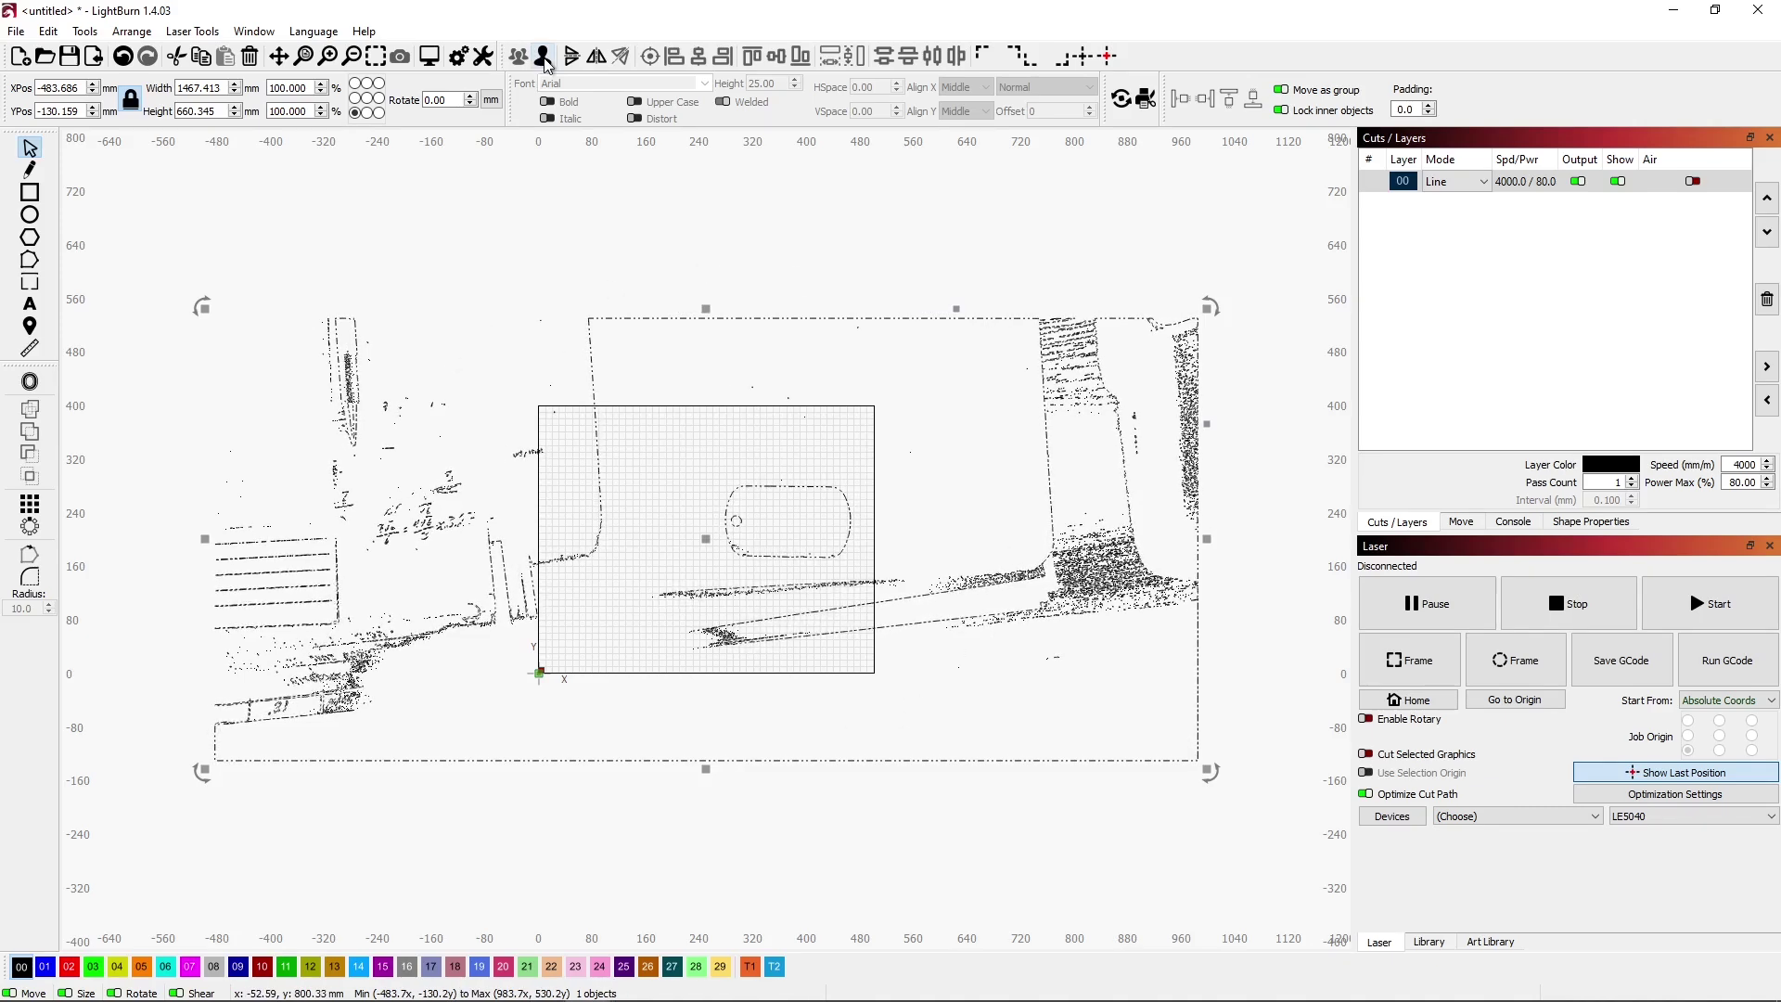
left_click(601, 162)
left_click_drag(1248, 833, 856, 272)
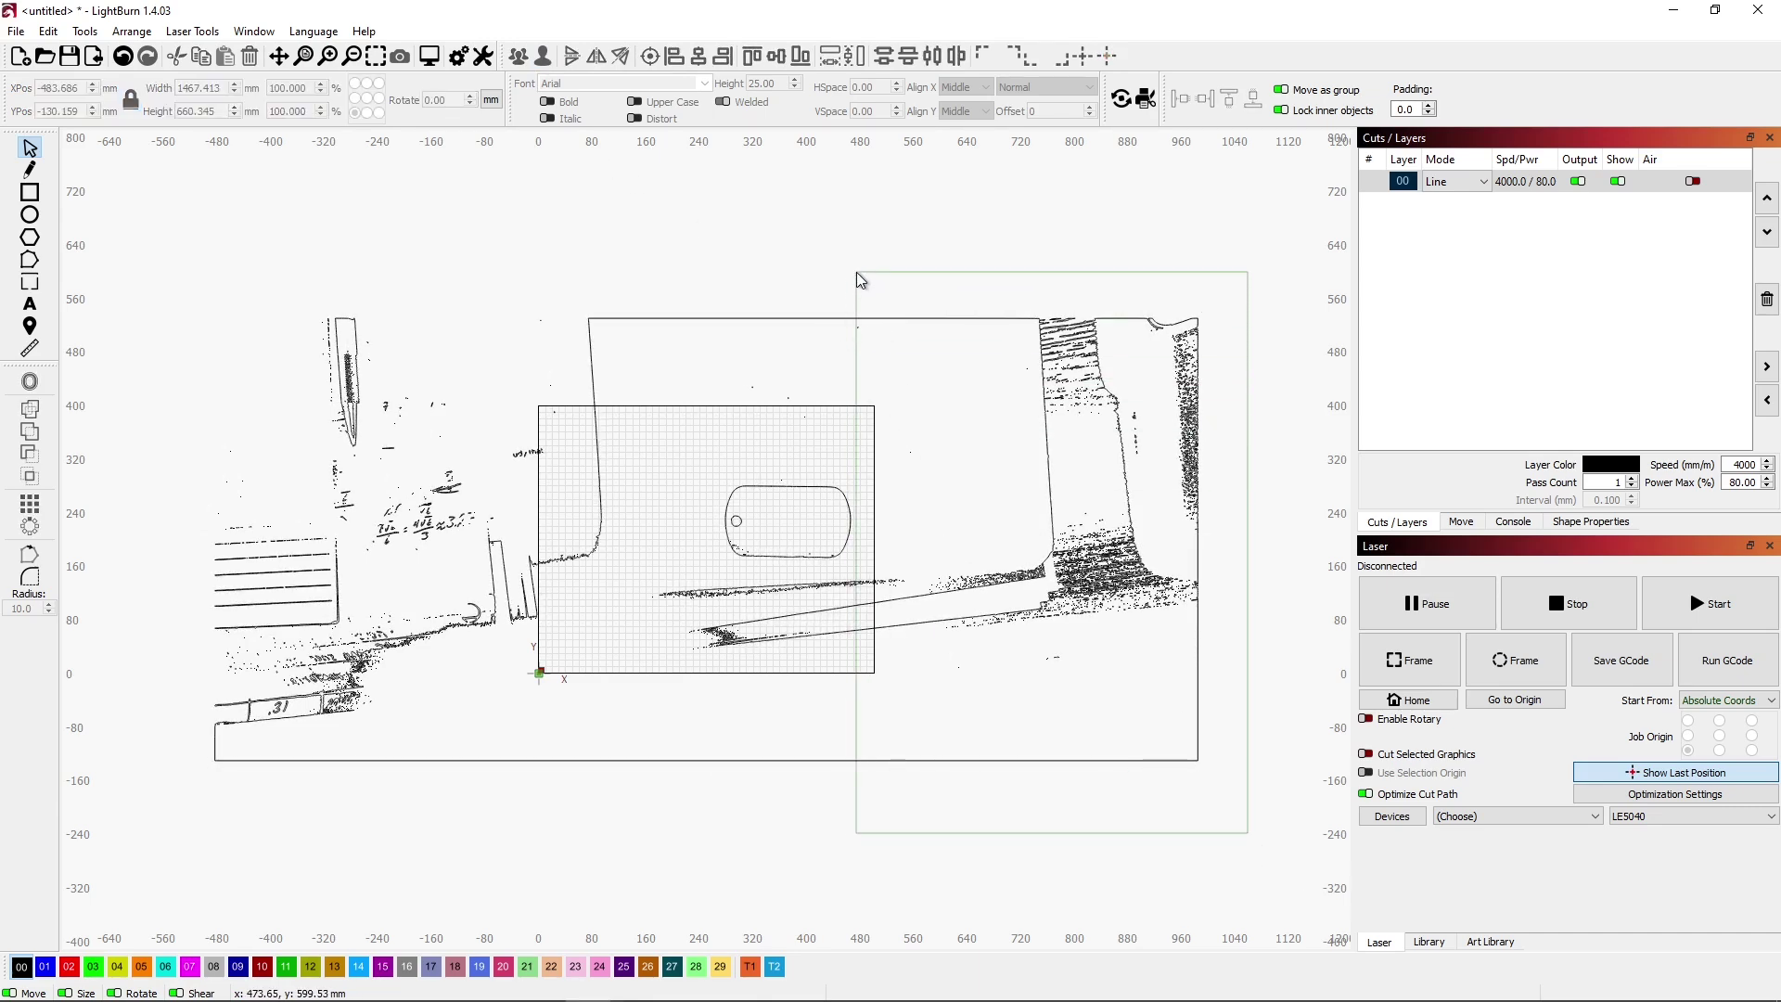
left_click_drag(855, 273, 855, 271)
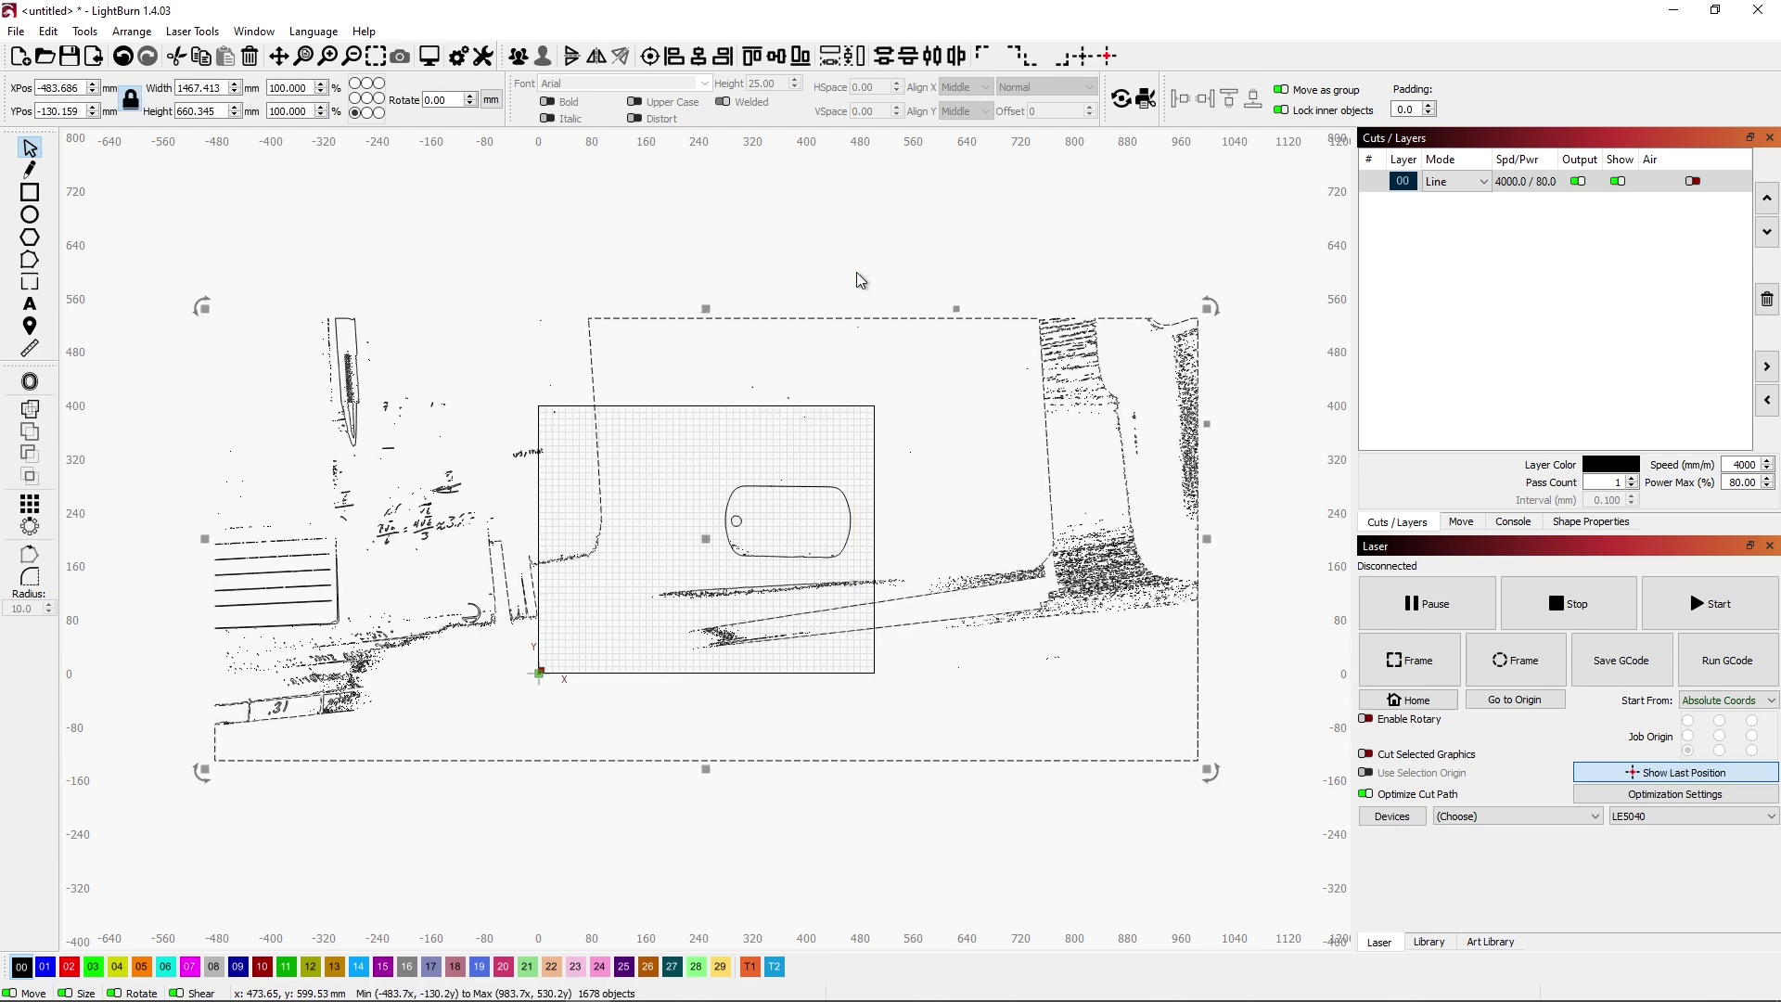
key("Delete")
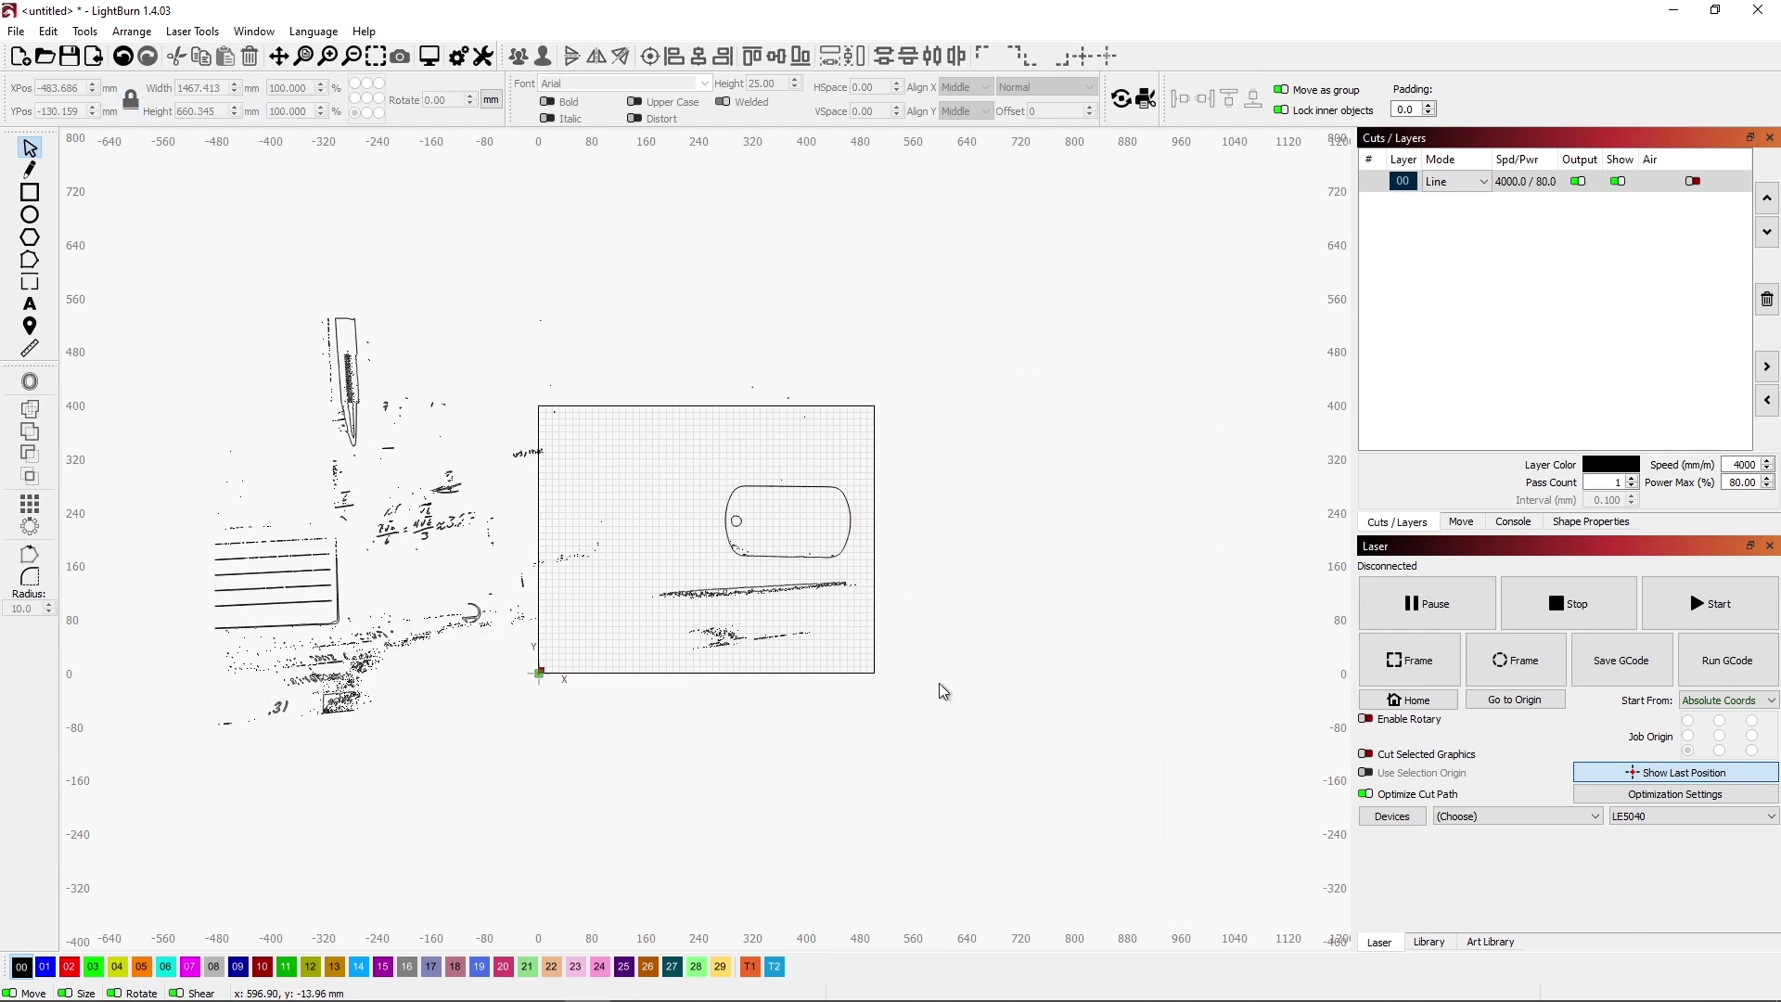
Delete the remaining left-side clutter and the stray dots around the tag.
left_click_drag(919, 699, 547, 574)
left_click_drag(634, 732, 126, 244)
key("Delete")
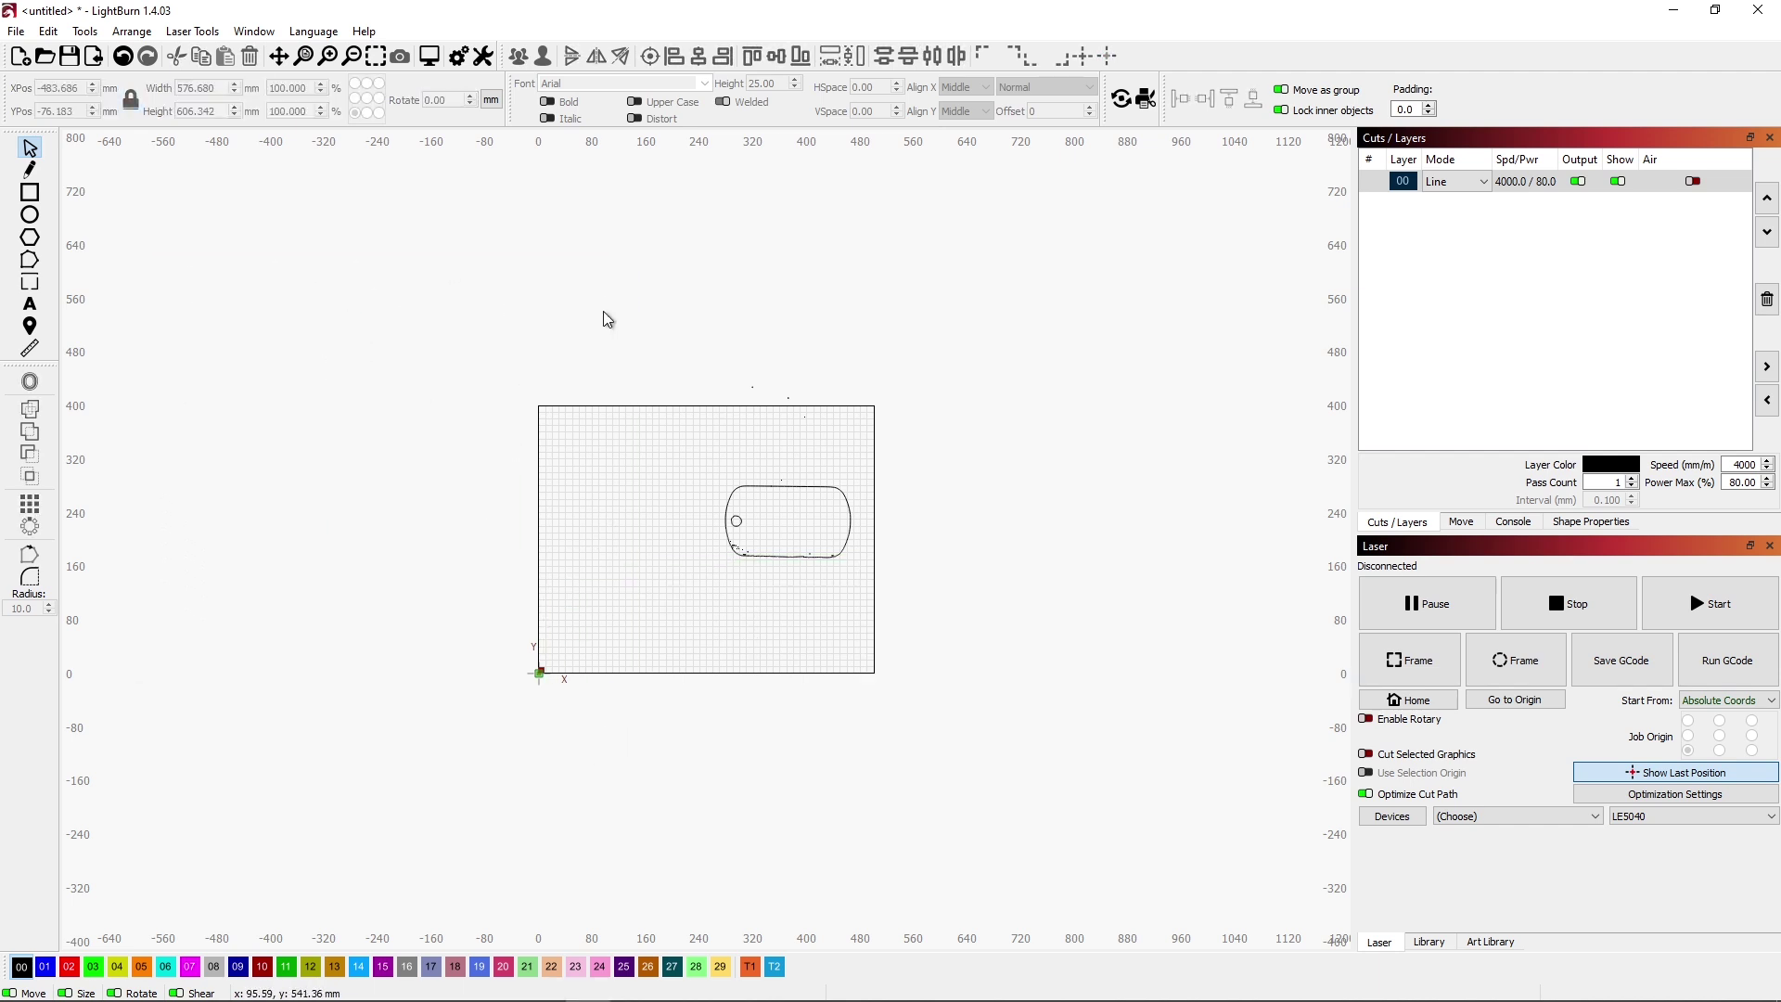
left_click_drag(624, 306, 915, 482)
key("Delete")
key("alt+p")
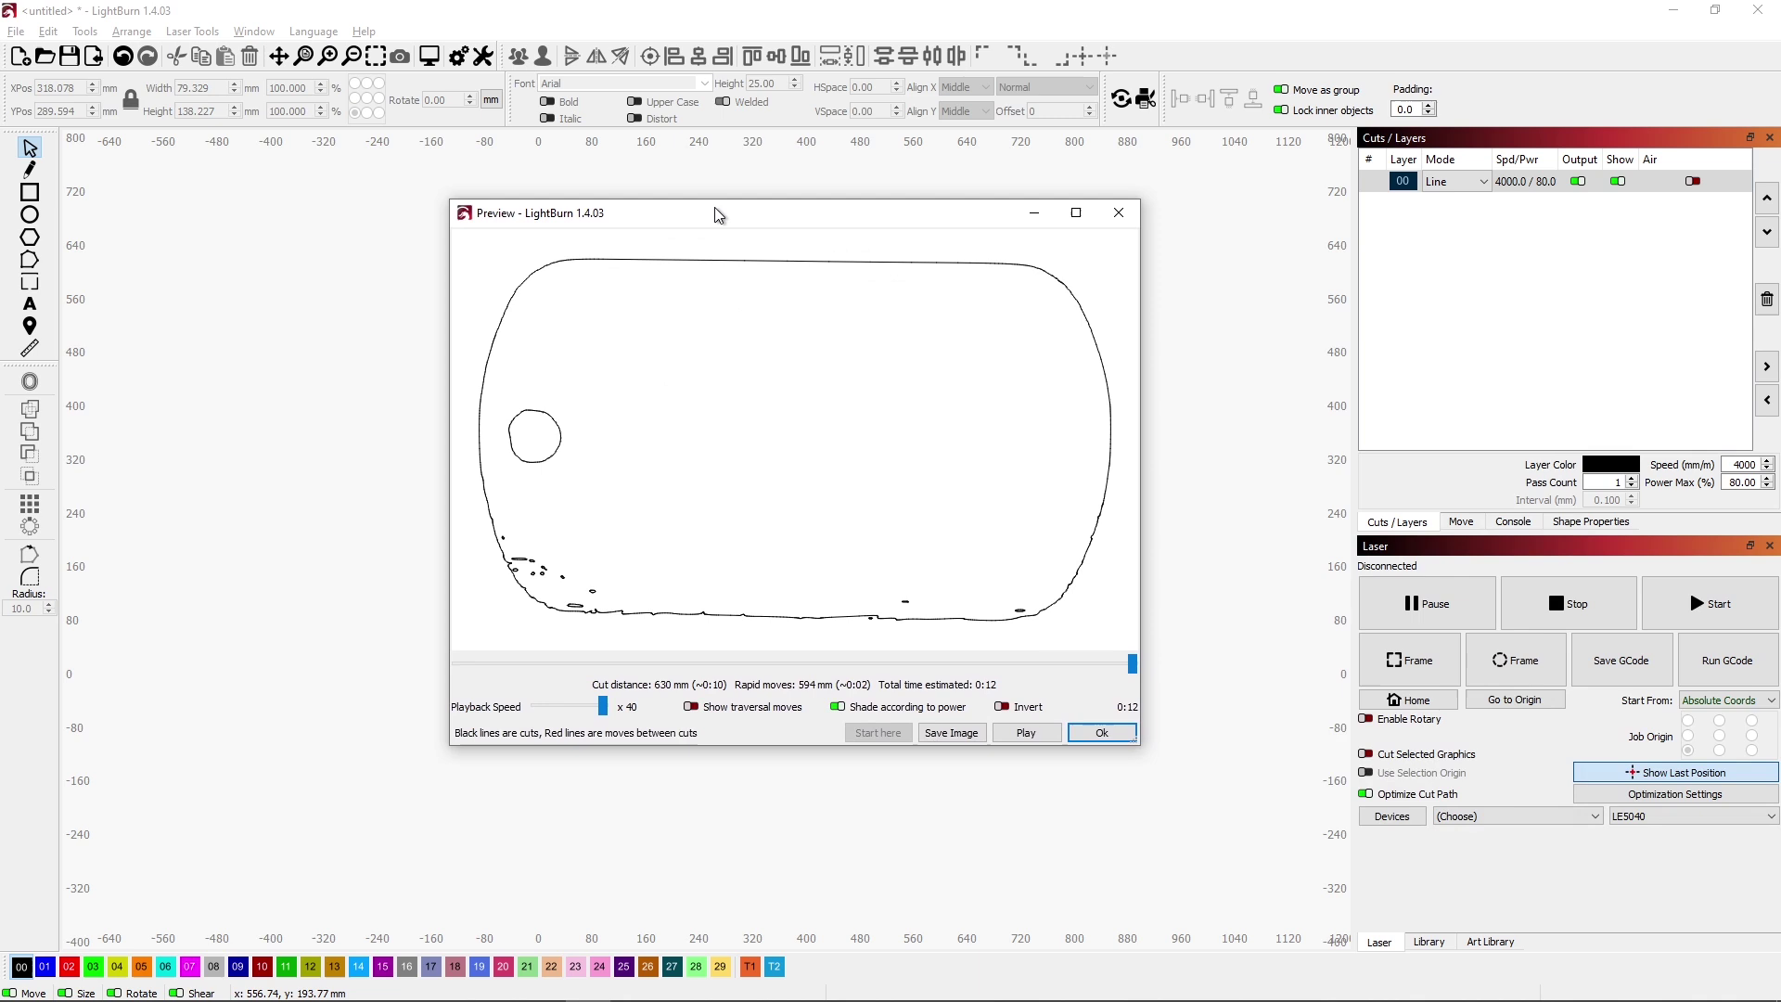
left_click_drag(719, 215, 715, 214)
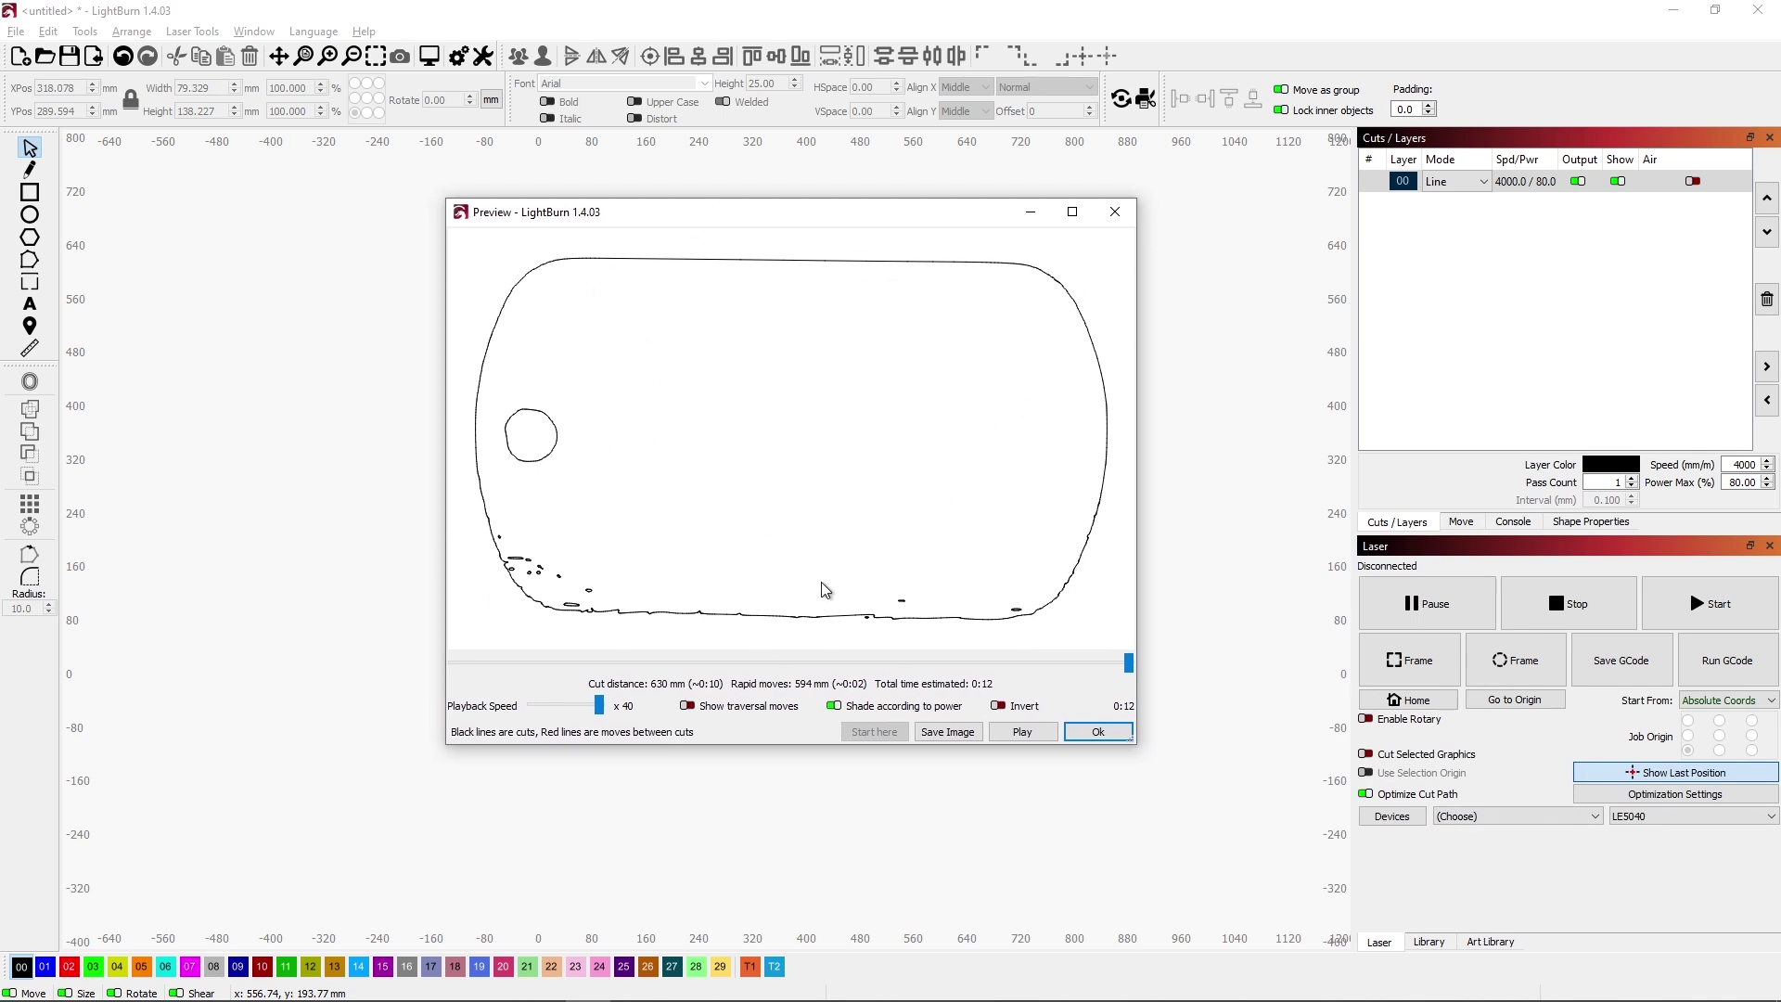
left_click(1098, 733)
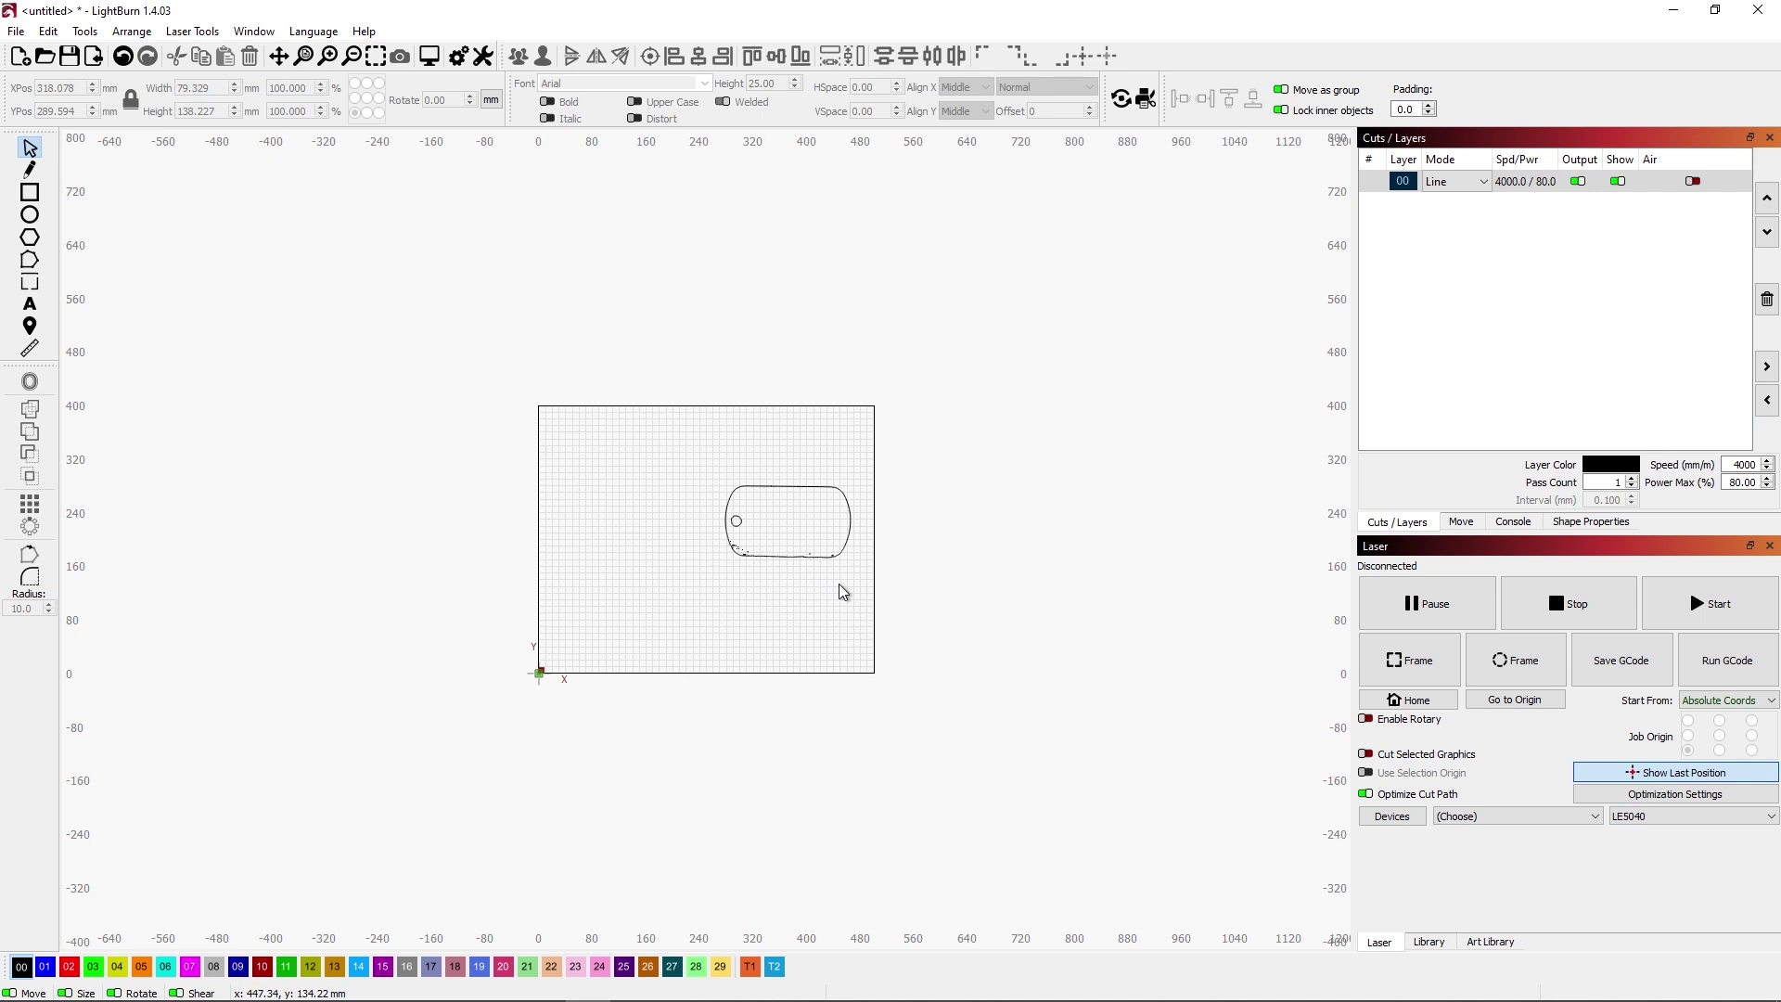
Move the whole traced tag to the lower-left origin and set its width to 50 mm.
left_click_drag(844, 598, 724, 463)
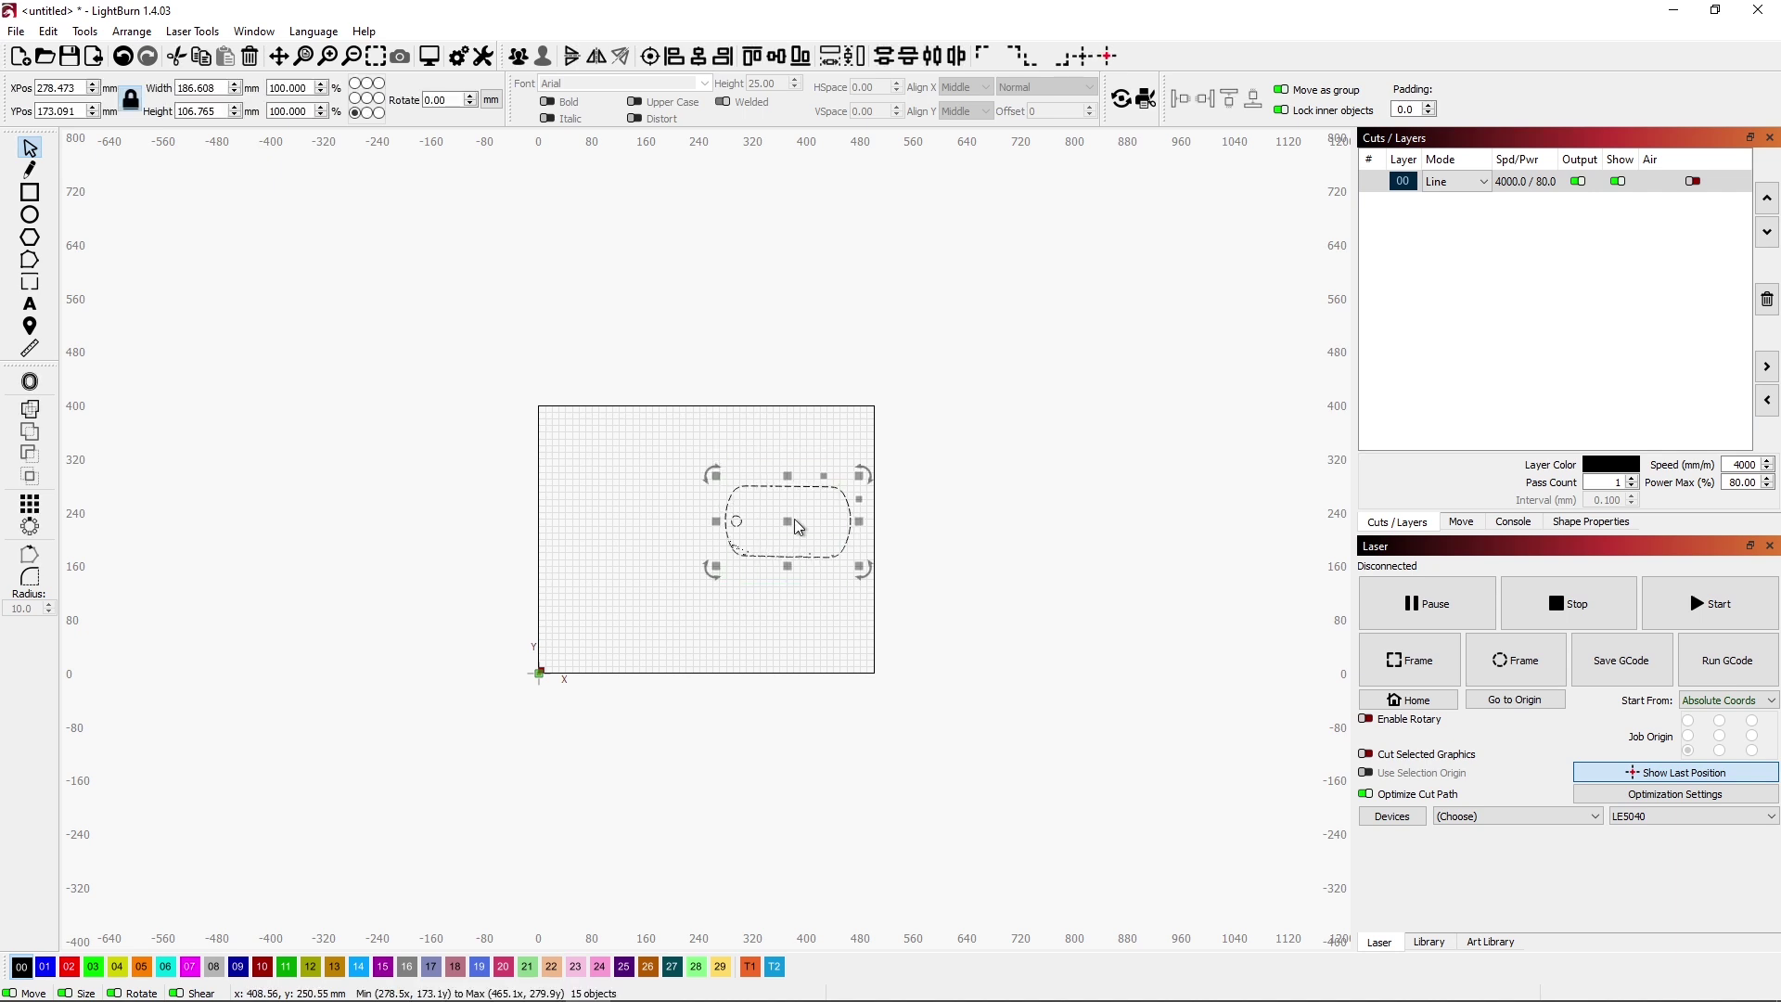
left_click(1029, 57)
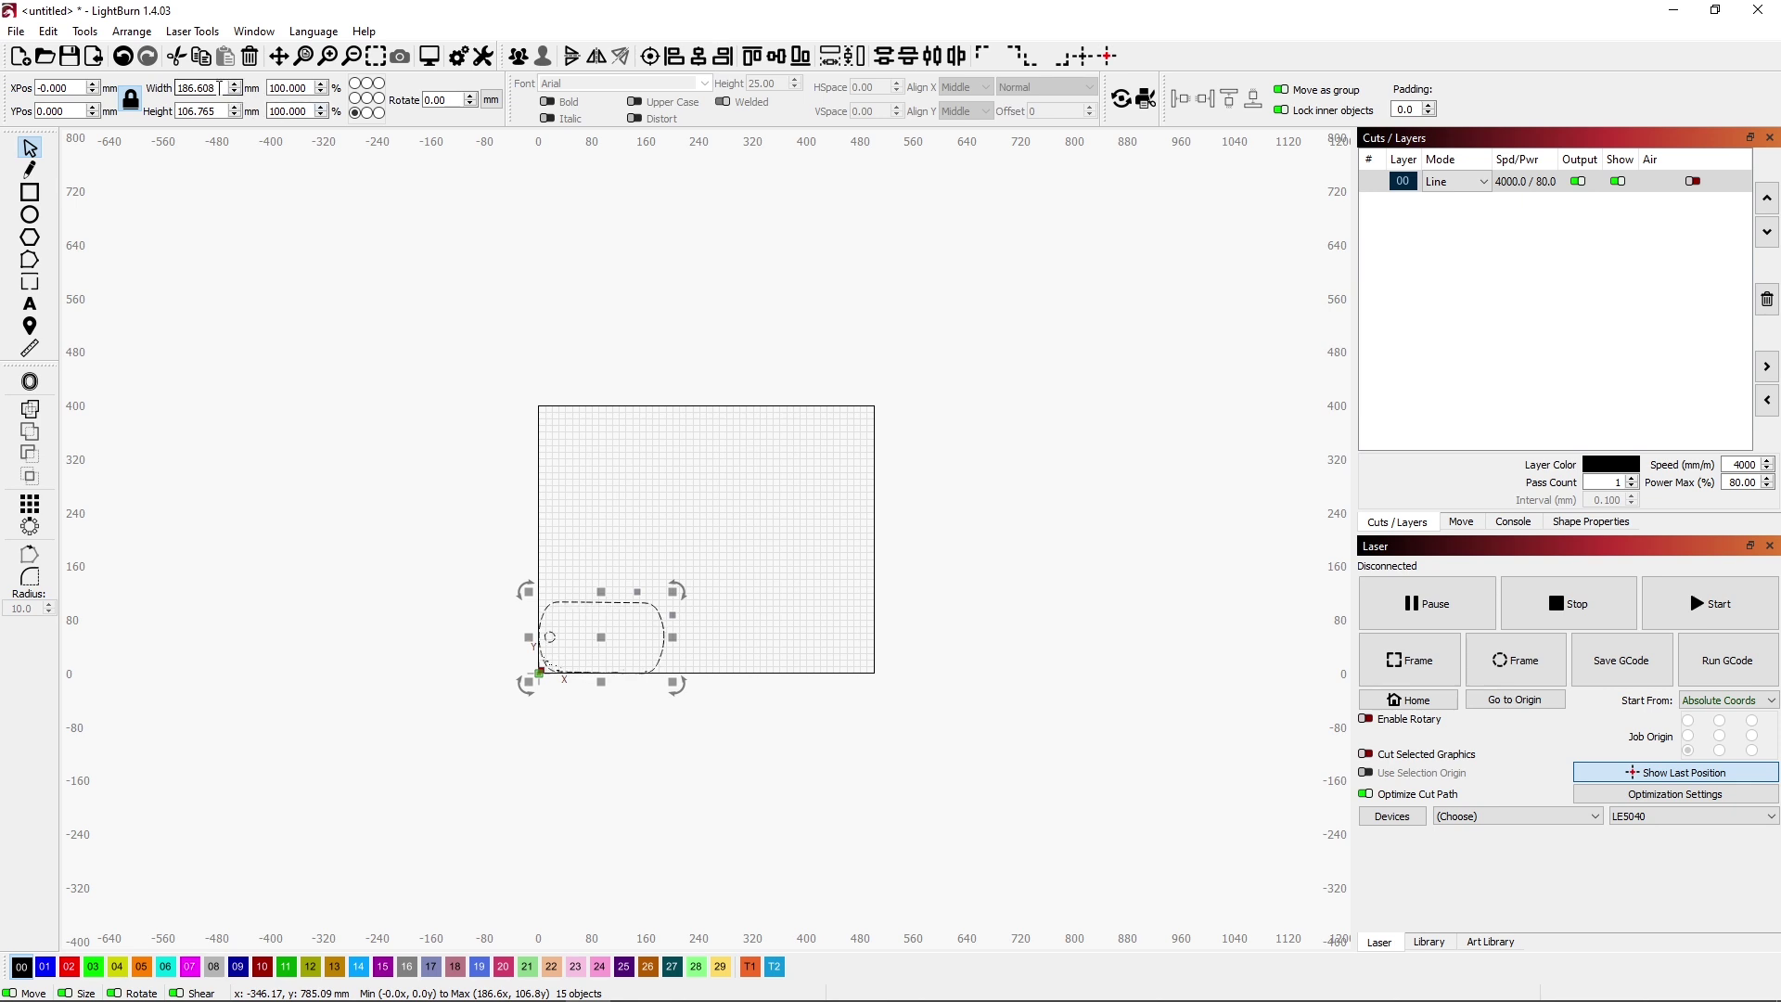
left_click_drag(220, 88, 172, 90)
type("50")
key("Return")
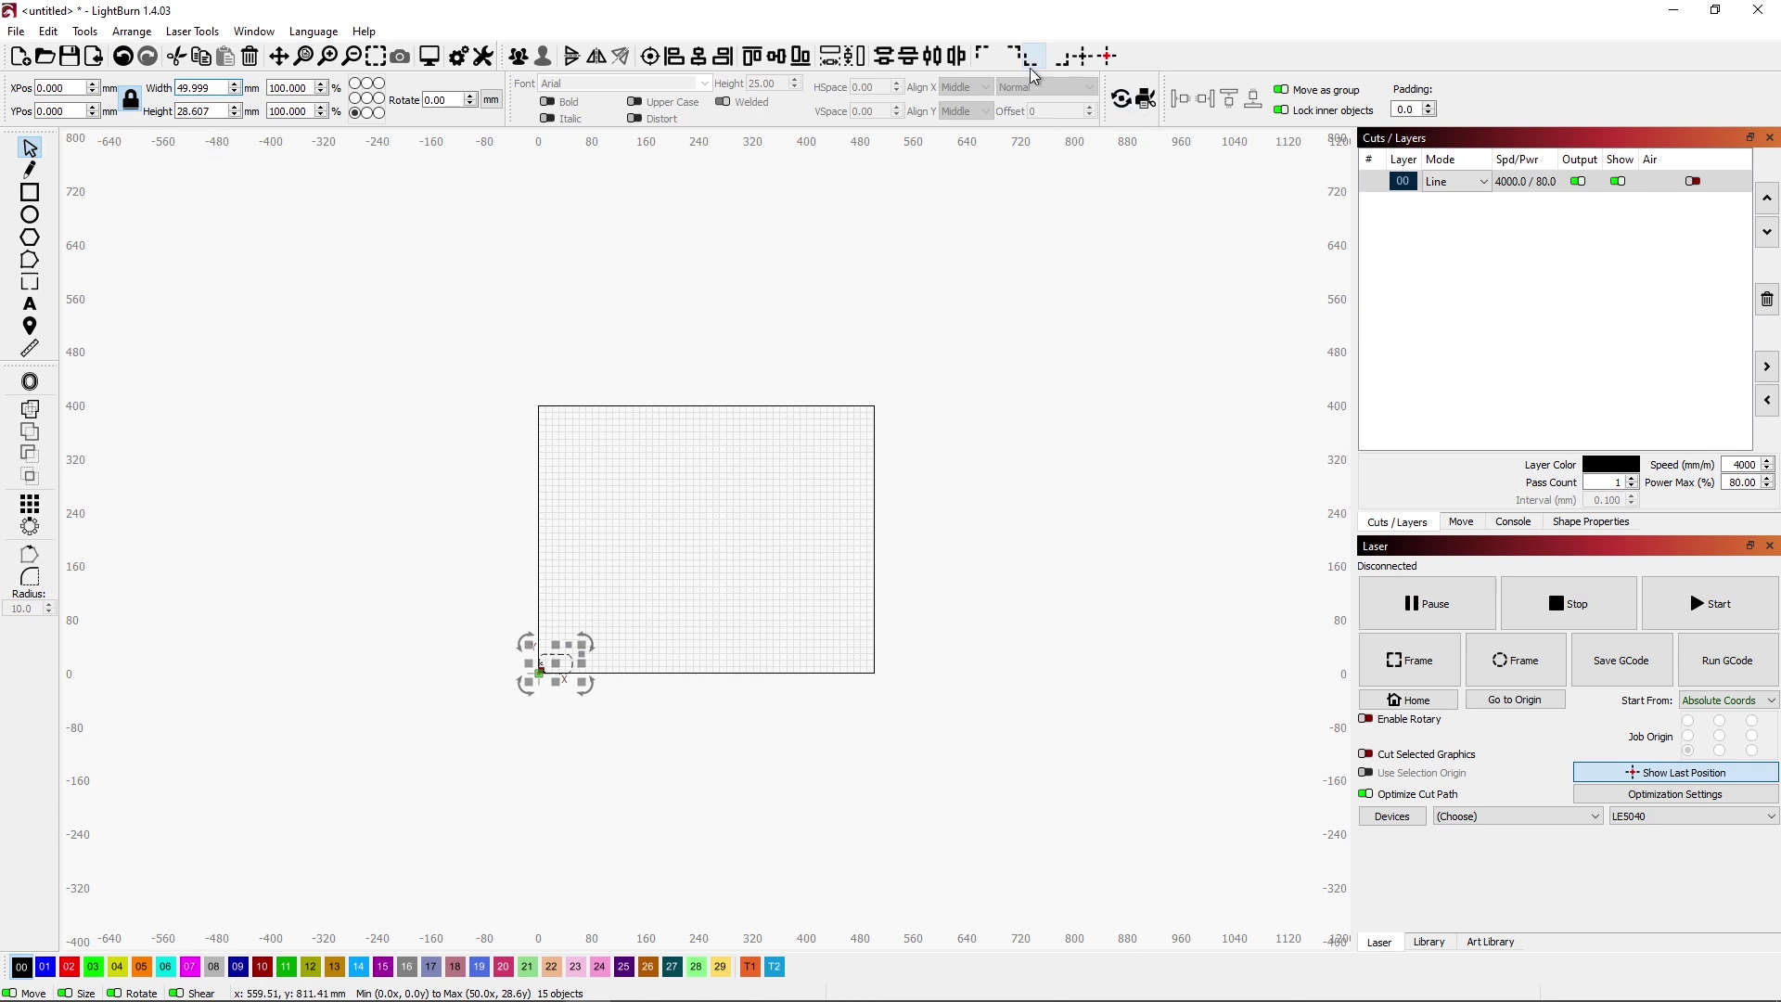
Zoom to the tag and delete the two stray marks near its bottom edge.
left_click(379, 58)
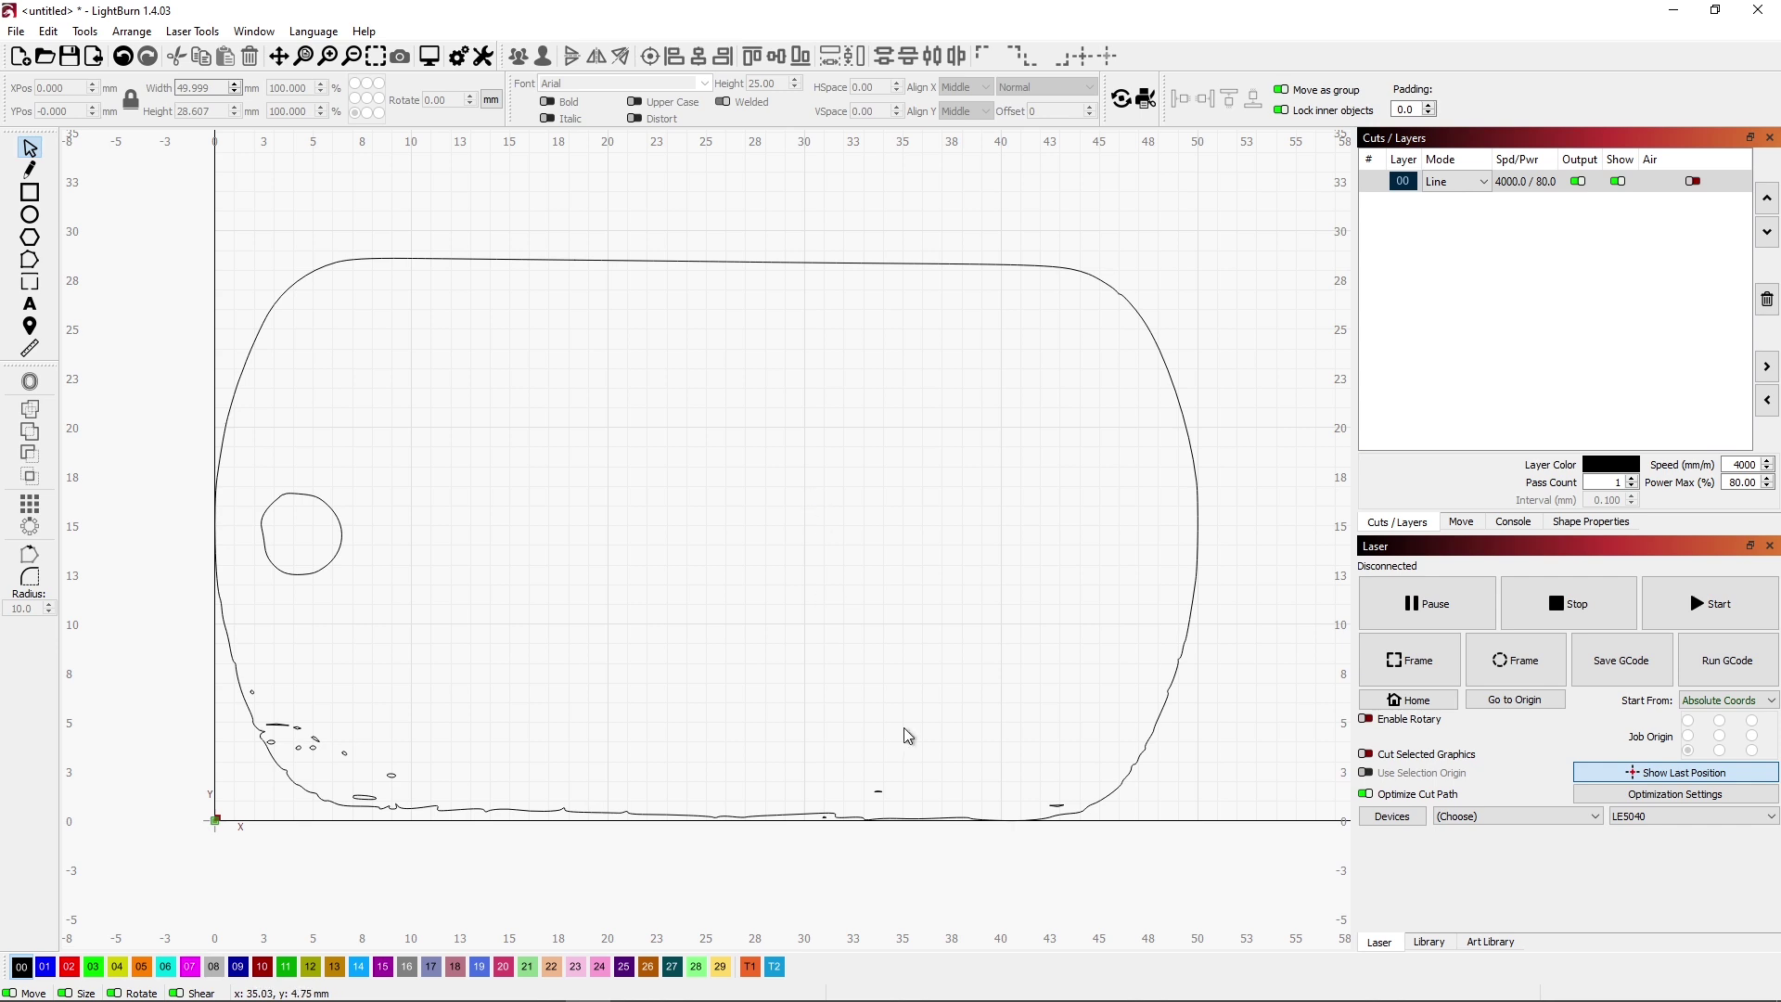
left_click(1056, 806)
key("Delete")
left_click(881, 789)
key("Delete")
Delete the leftover specks near the lower-left corner and left edge, then select everything.
mouse_move(426, 796)
left_mouse_down()
mouse_move(324, 767)
mouse_move(327, 714)
mouse_move(282, 716)
left_mouse_up()
key("Delete")
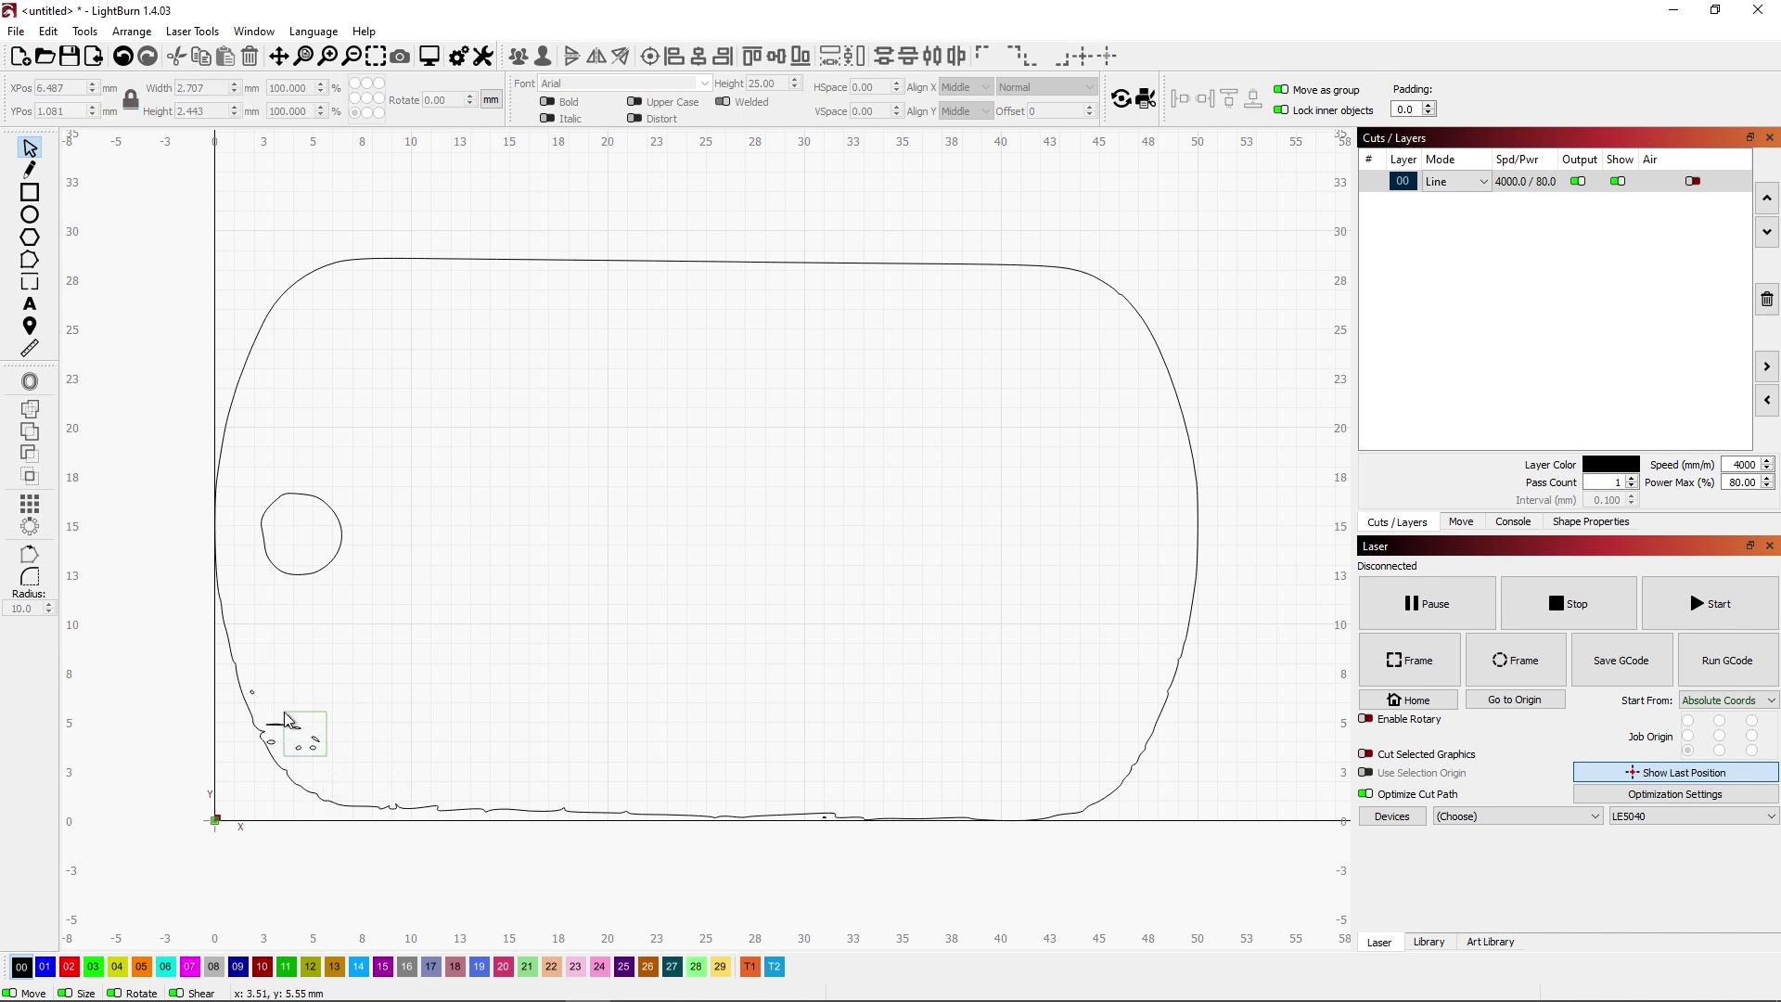
key("Delete")
left_click(257, 694)
left_click(252, 692)
key("Delete")
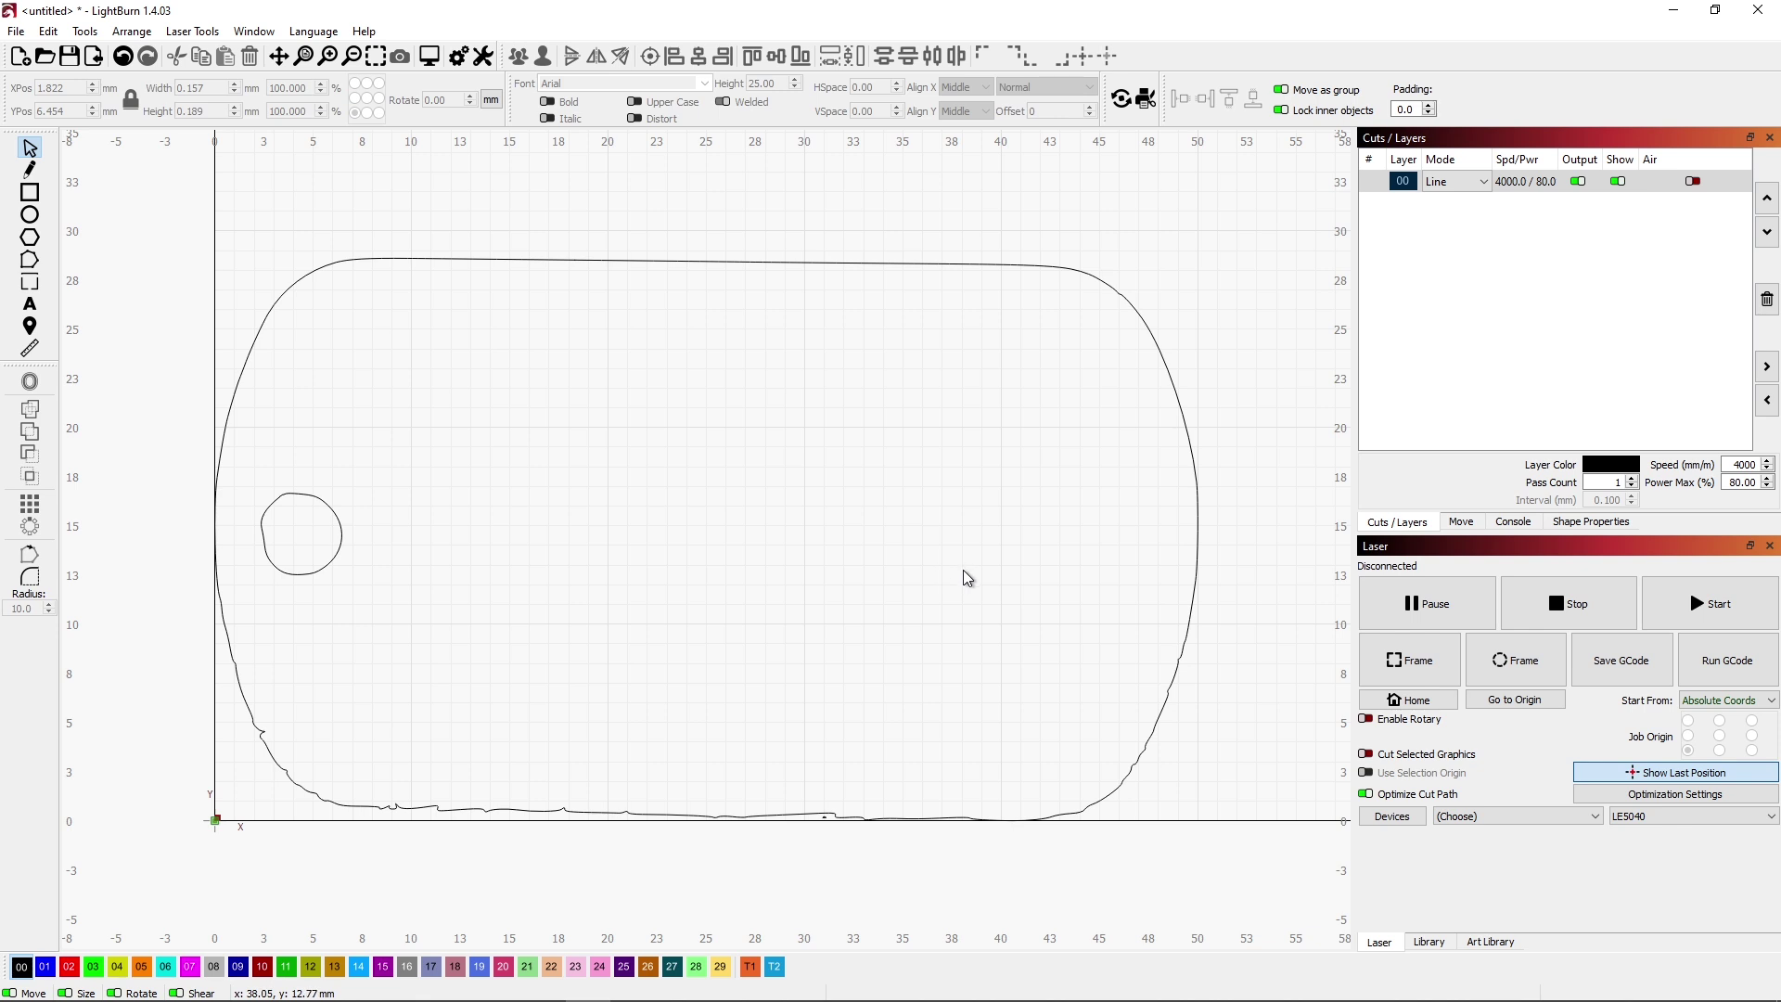
key("ctrl+a")
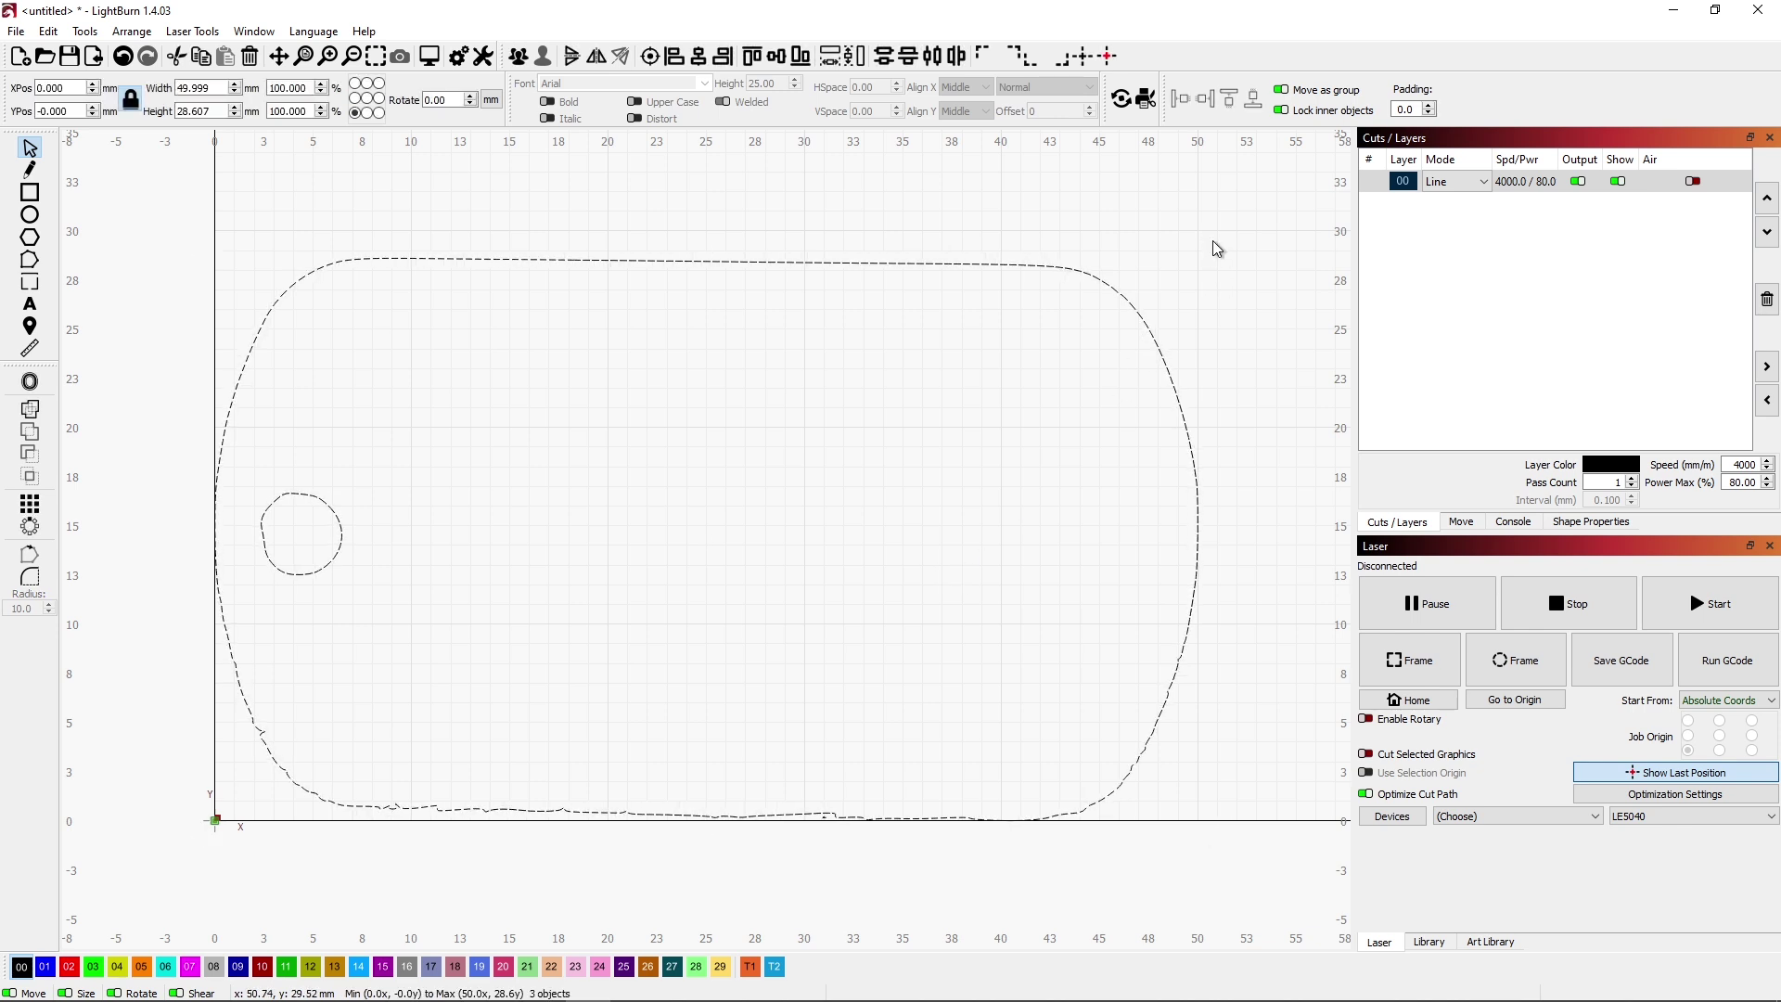
Rotate the tag outline slightly to straighten it.
left_click_drag(1215, 248, 1211, 246)
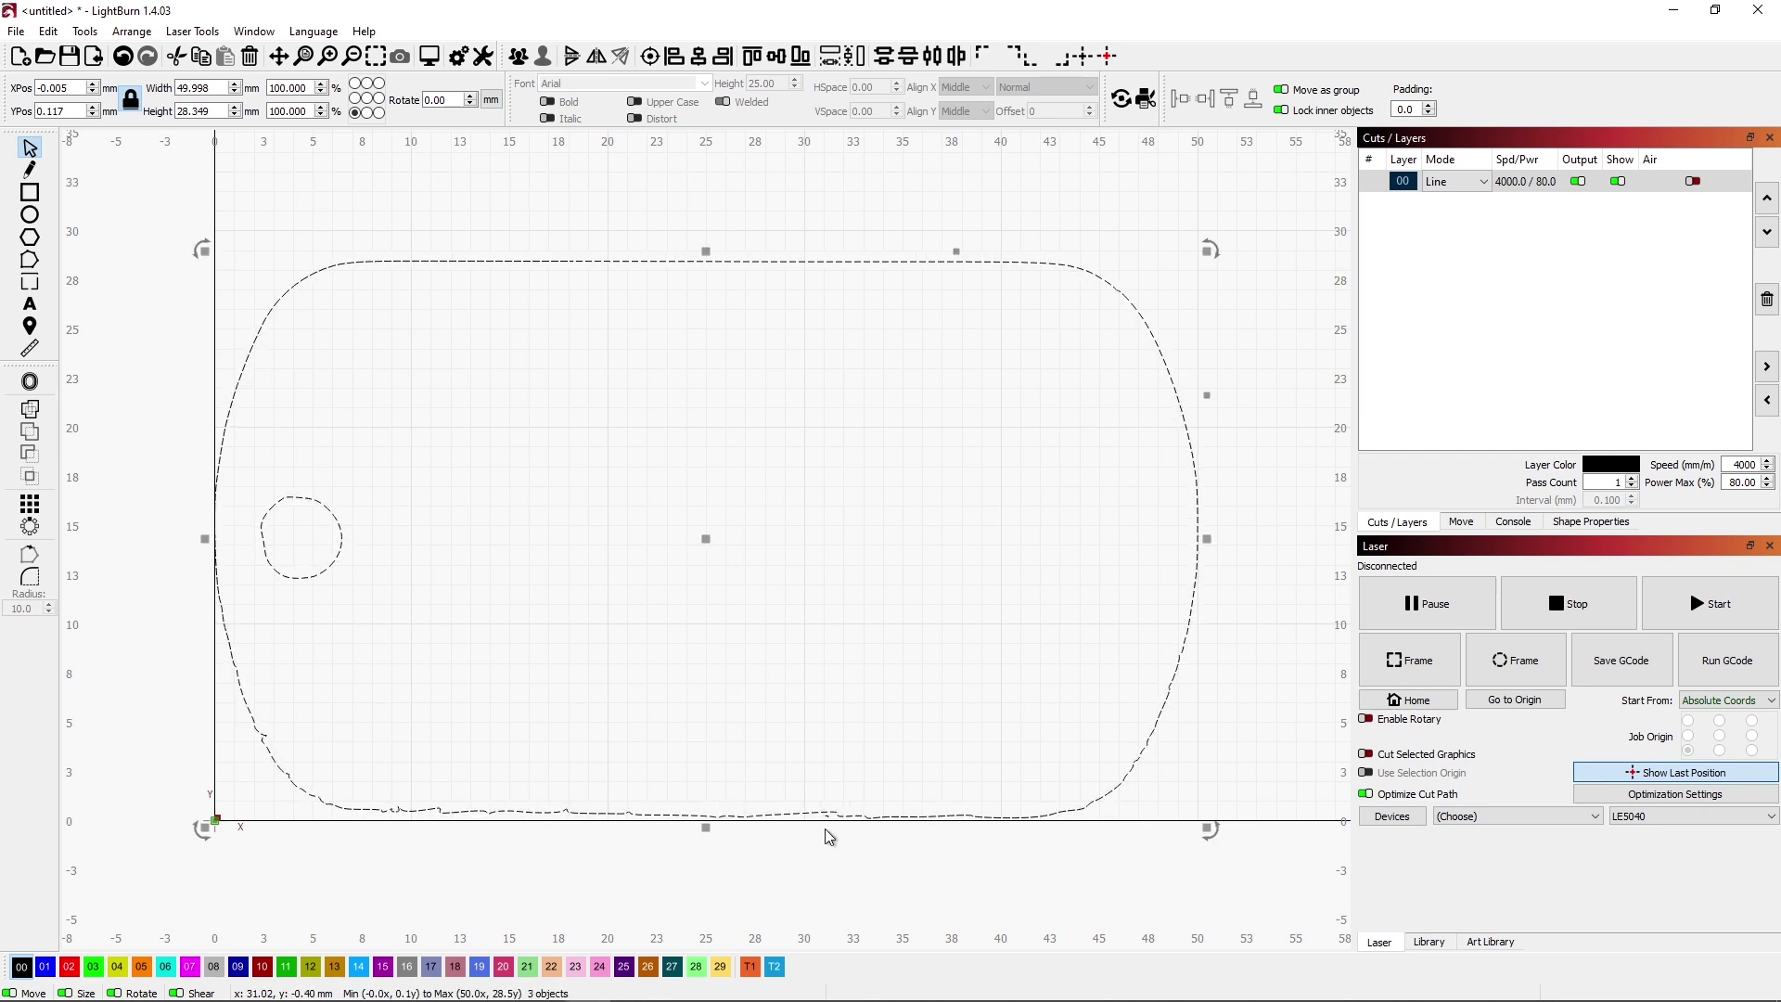
left_click(826, 702)
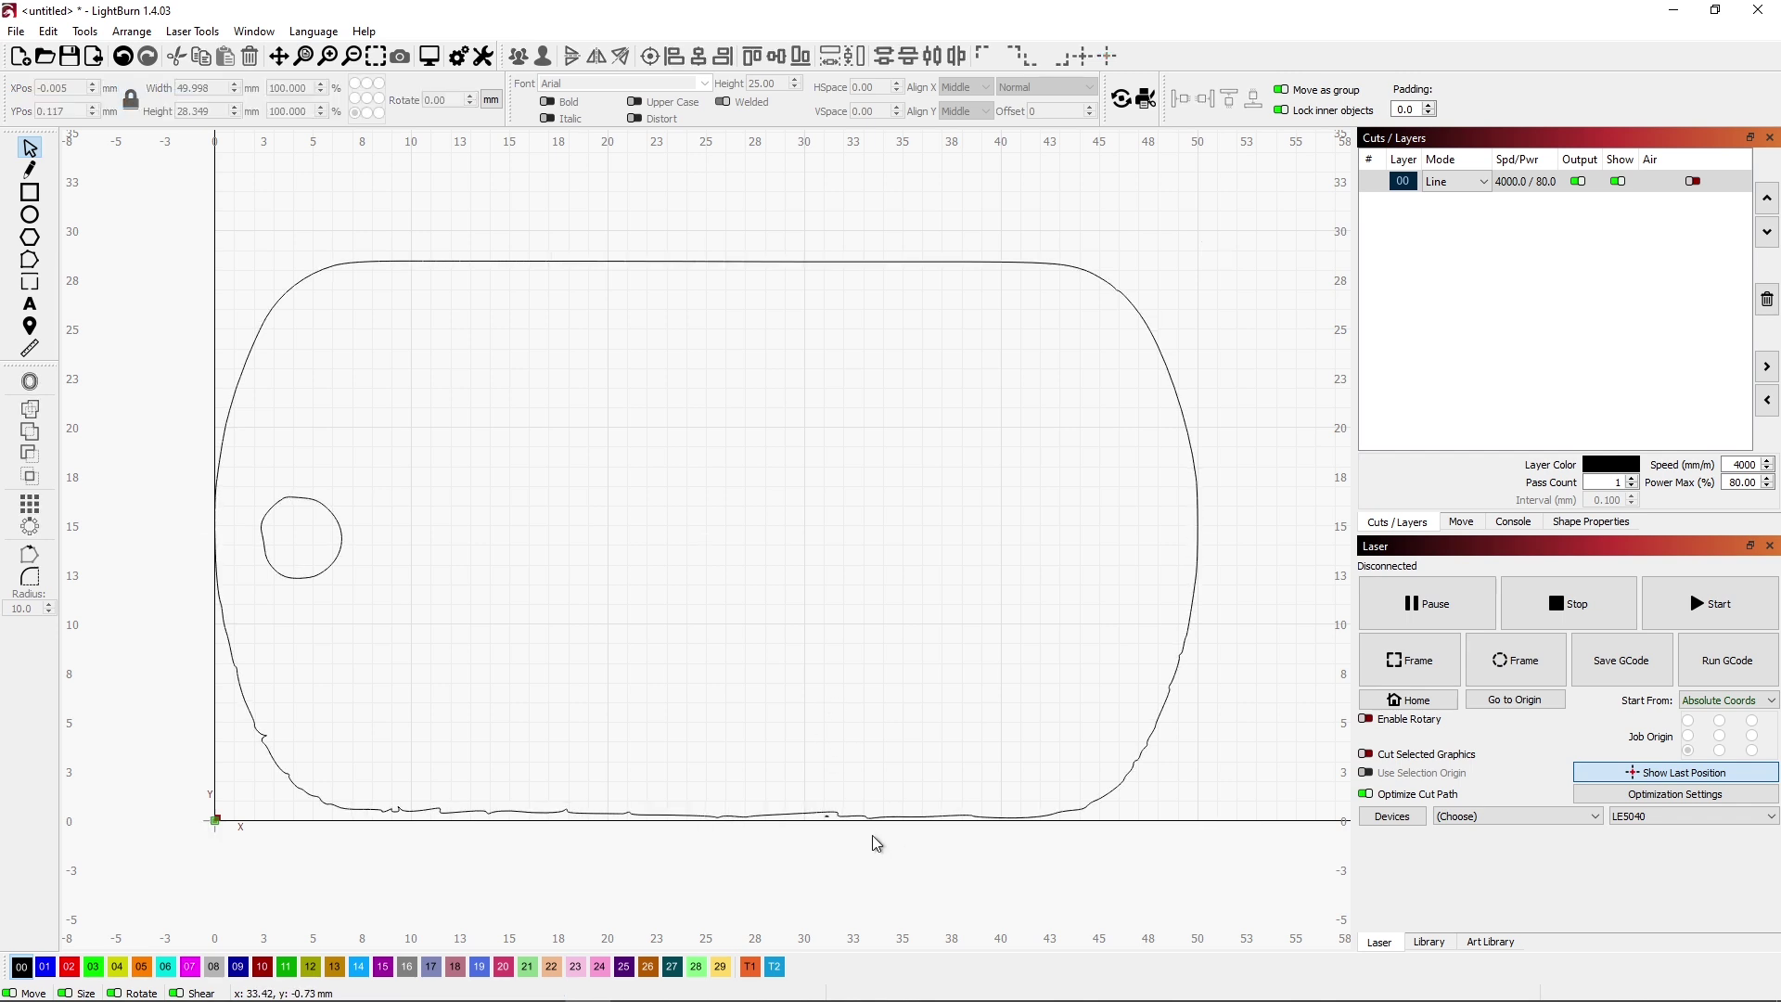
left_click(827, 817)
left_click(819, 902)
Move both tag shapes back to the lower-left origin and set the width to exactly 50 mm.
key("ctrl+a")
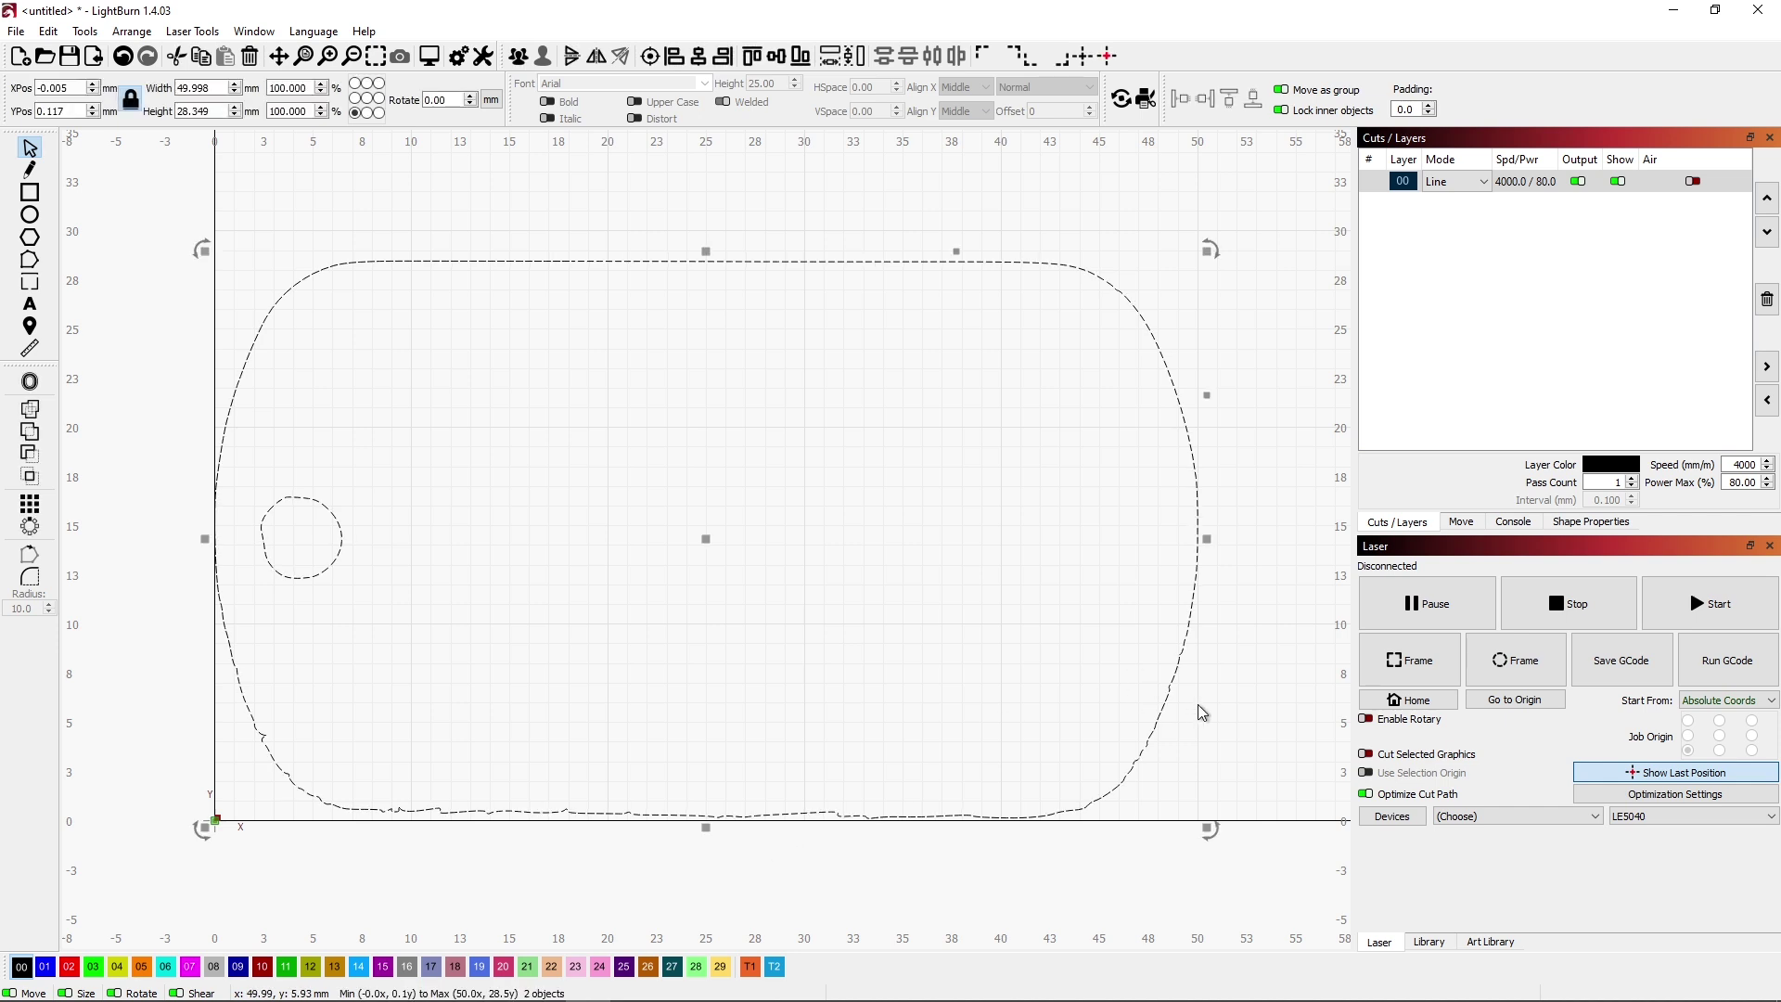
left_click(1028, 63)
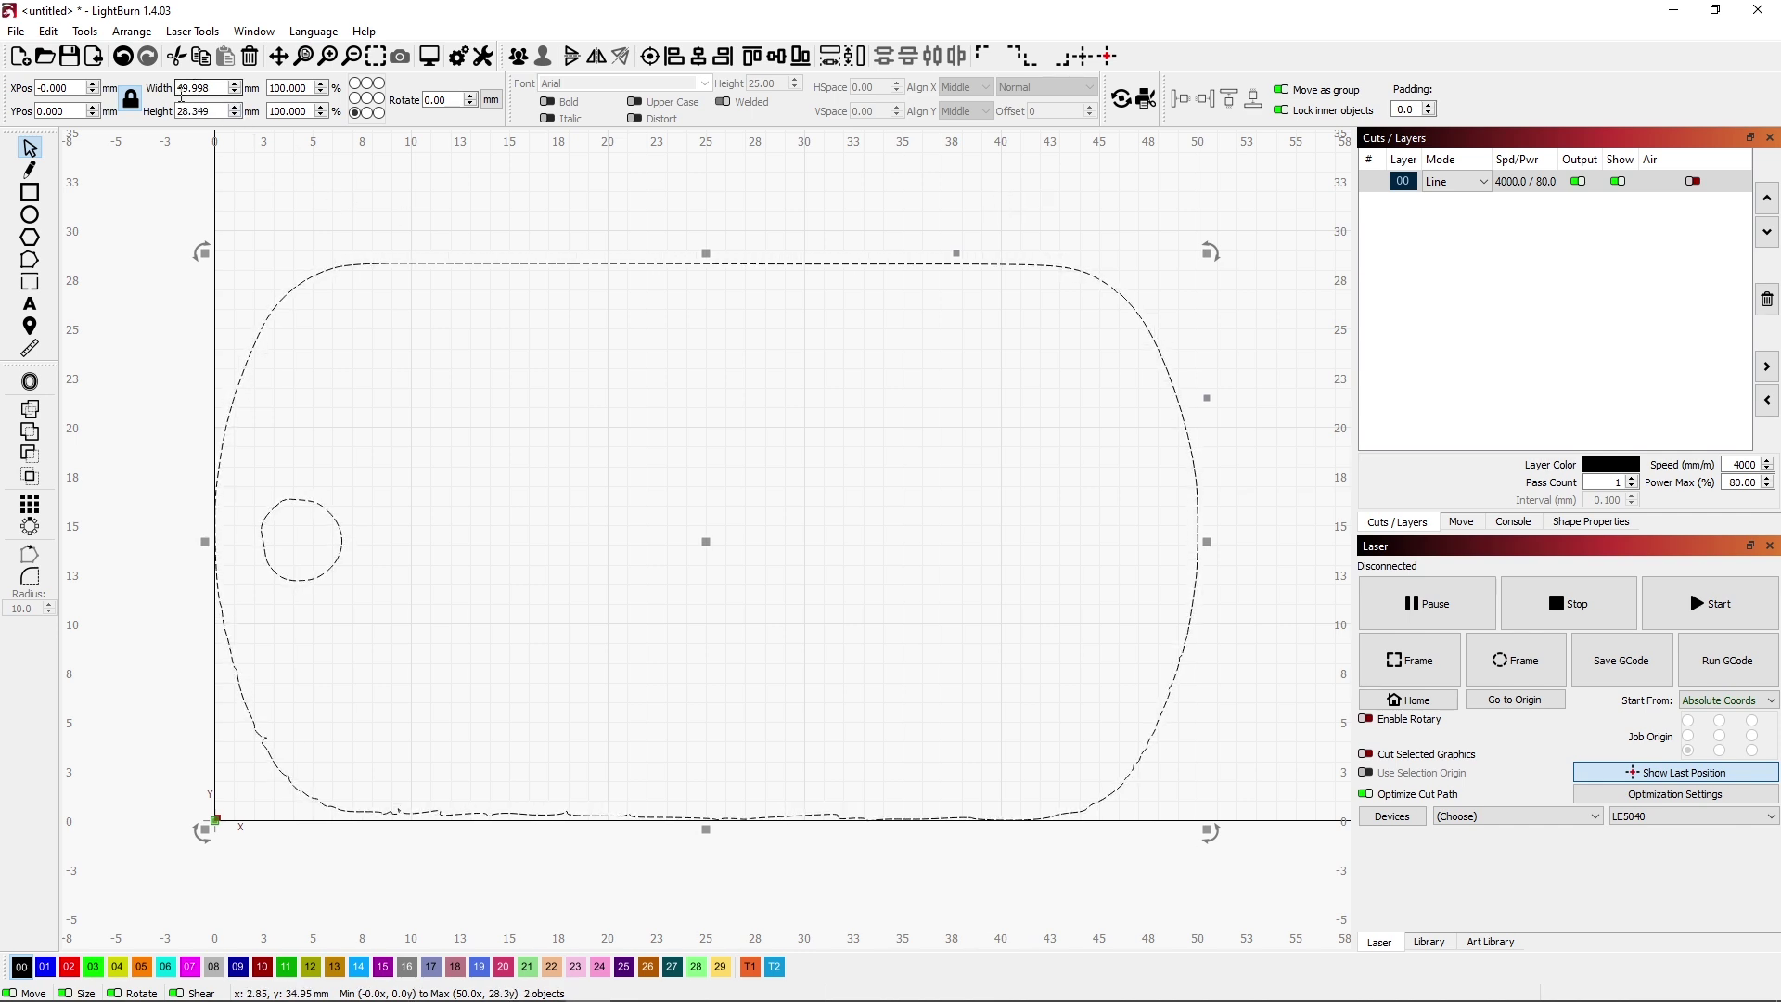
left_click_drag(214, 88, 166, 90)
type("50")
key("Tab")
left_click(525, 235)
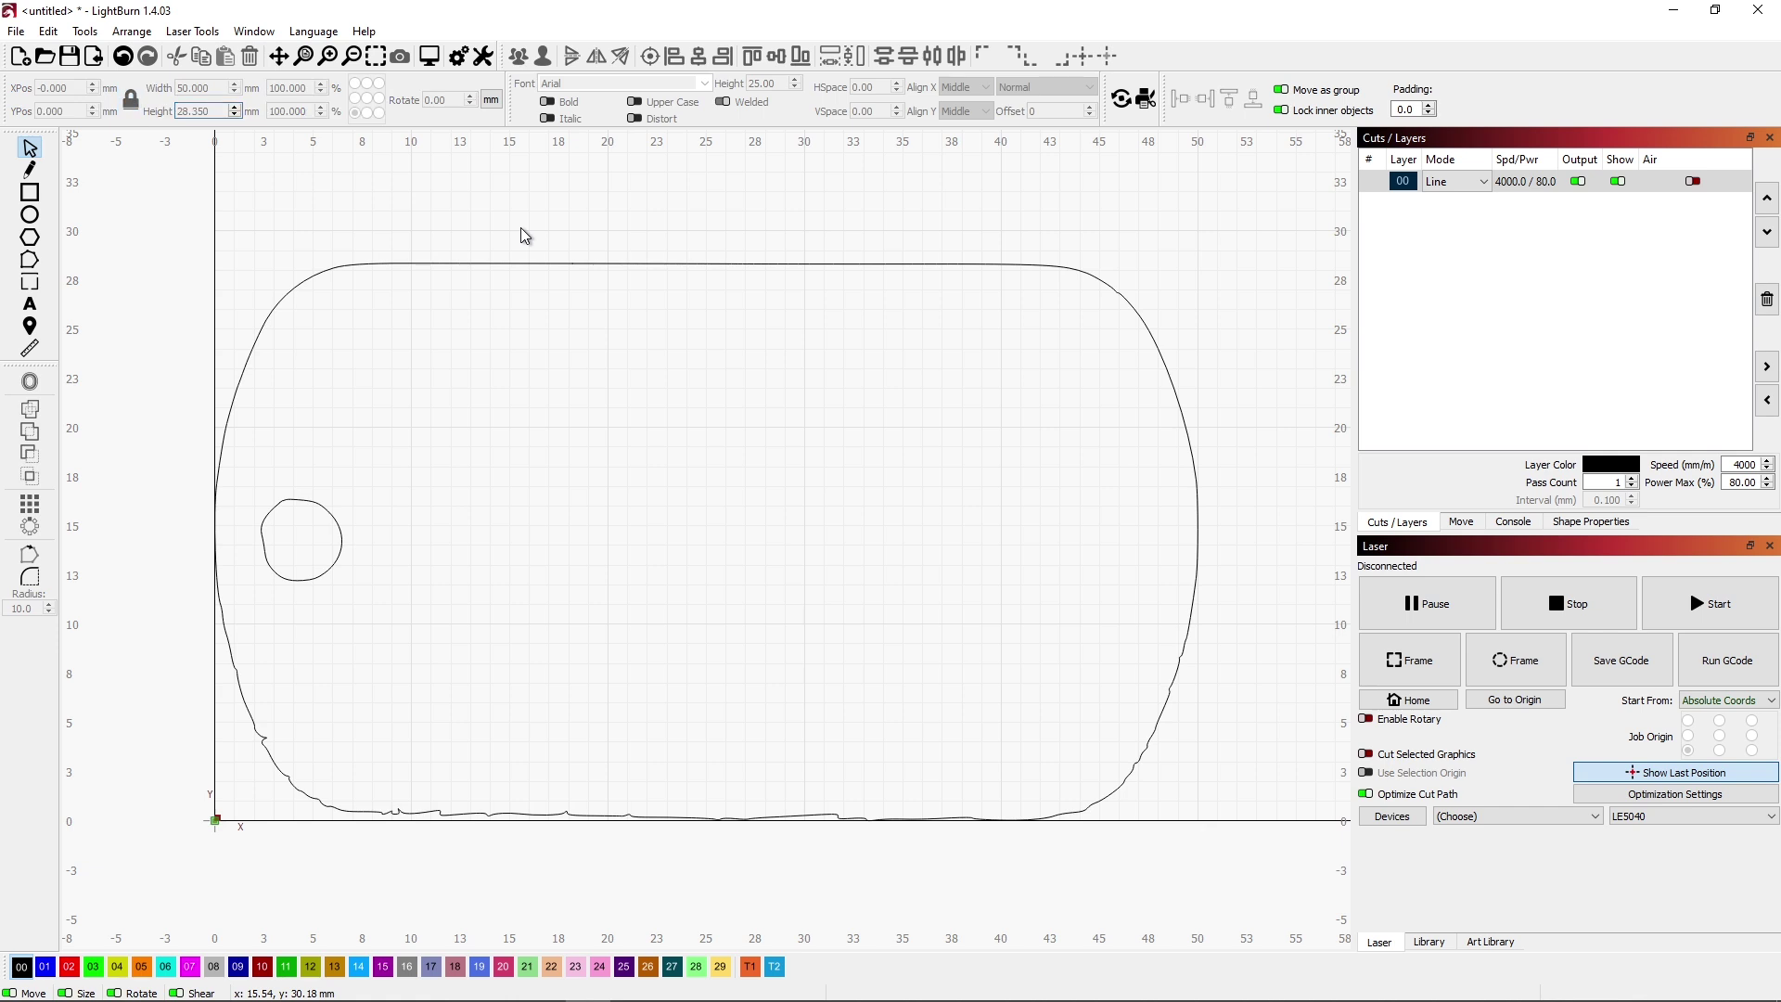